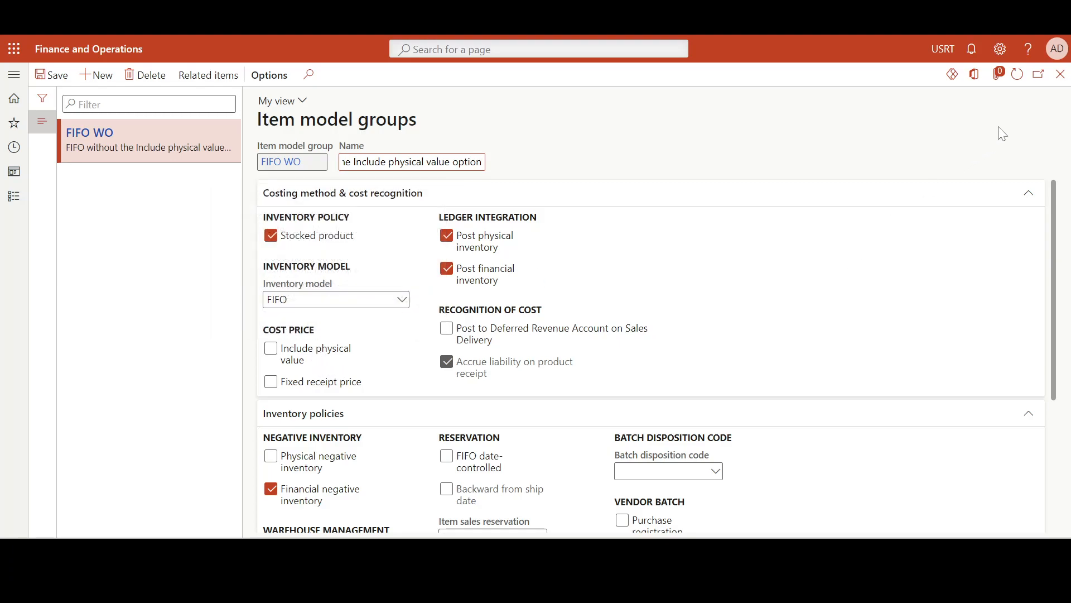
Create a purchase order for the vendor Northwind Traders with LOSANGE as the warehouse
left_click(1060, 77)
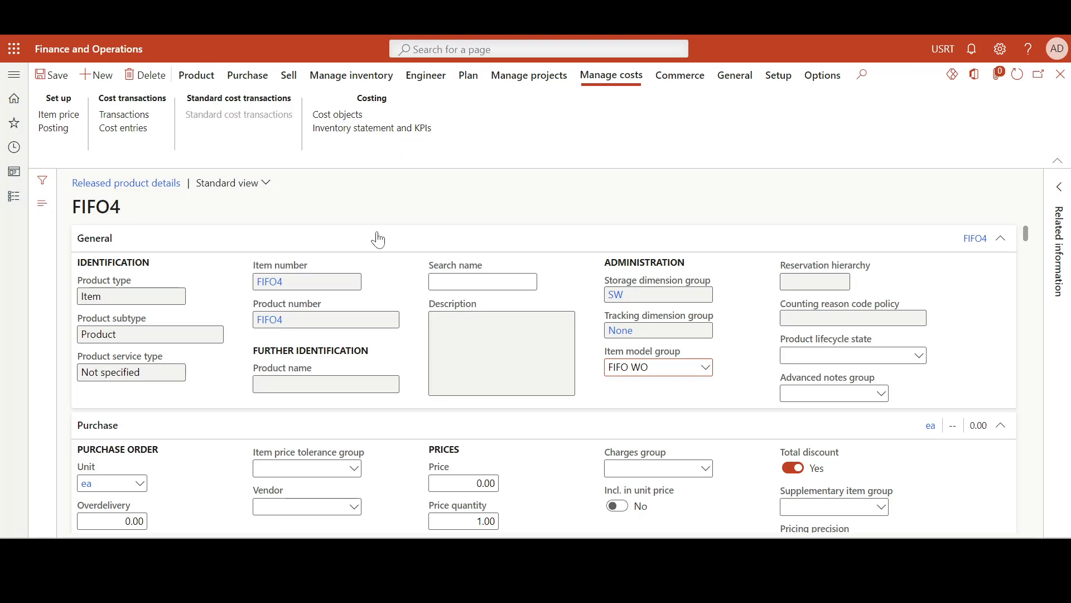
left_click(360, 16)
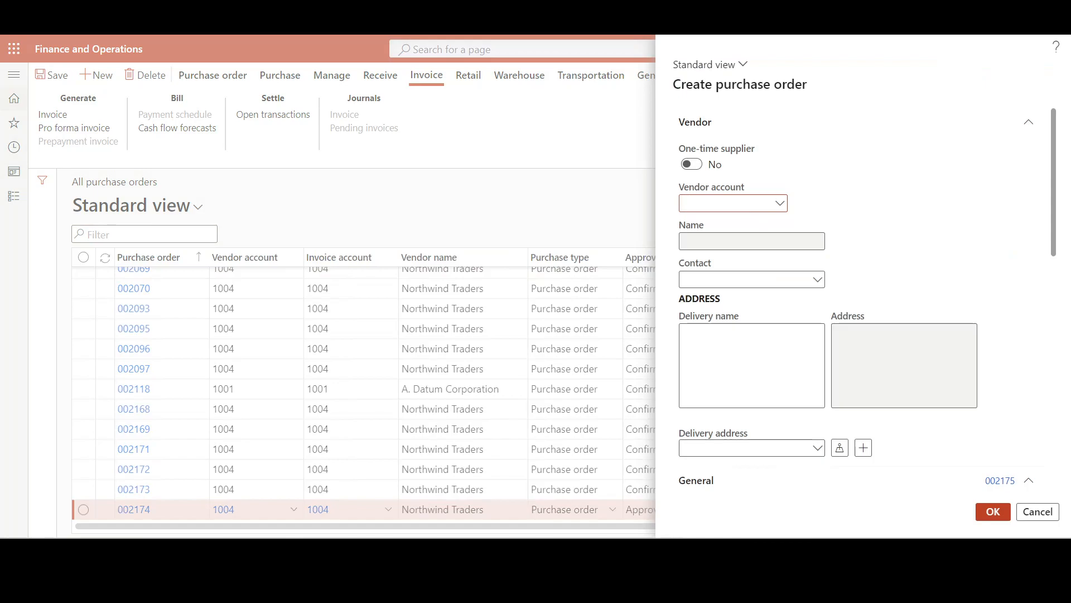
type("1004")
key("Tab")
key("Tab")
scroll(862, 298, "down", 3)
left_click(905, 389)
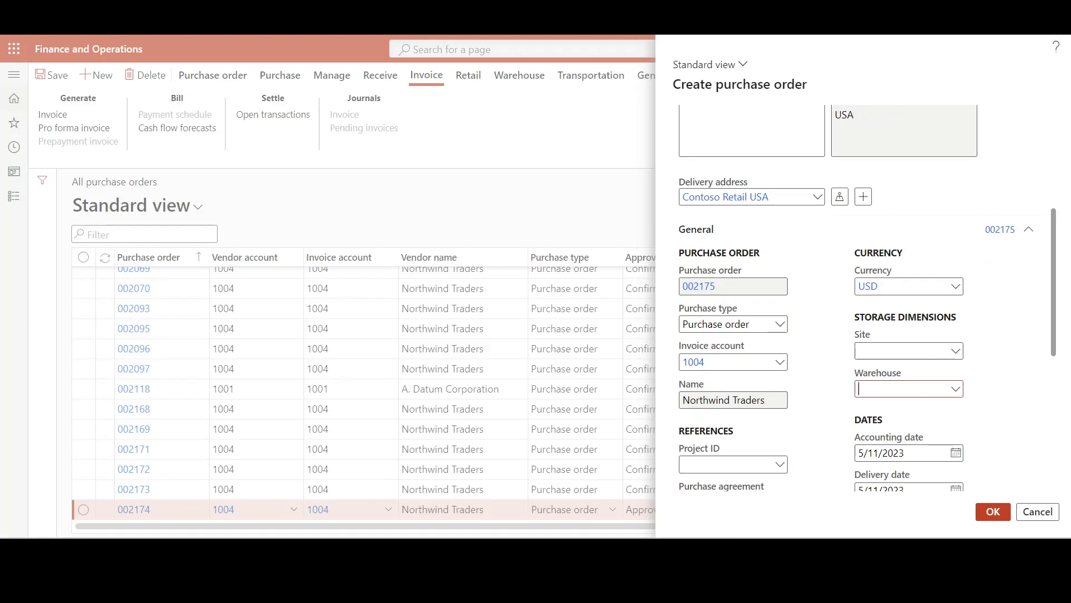
type("Losange")
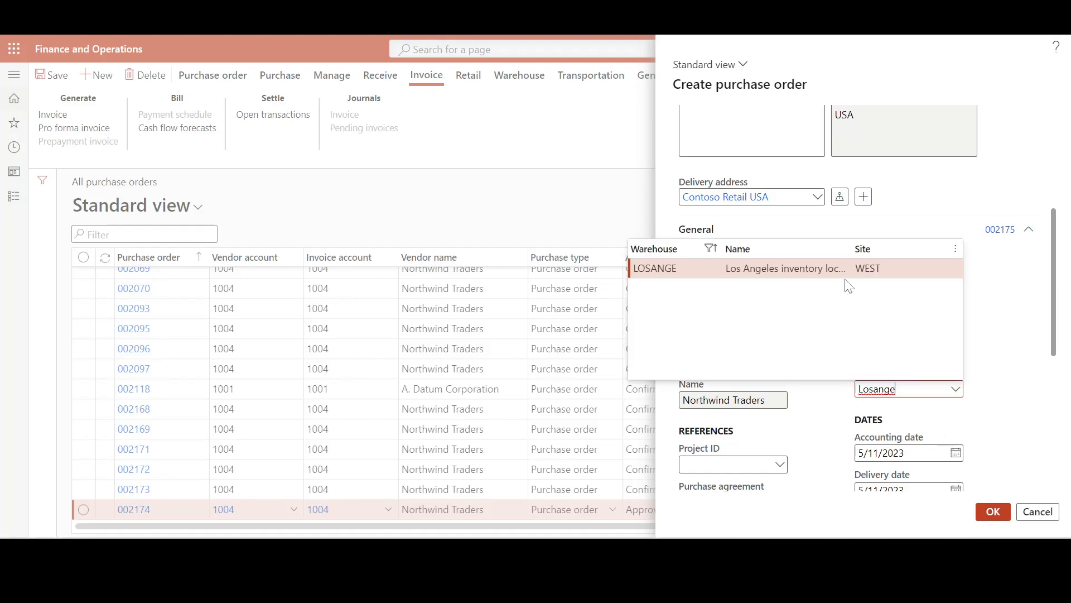
left_click(837, 269)
scroll(969, 404, "down", 3)
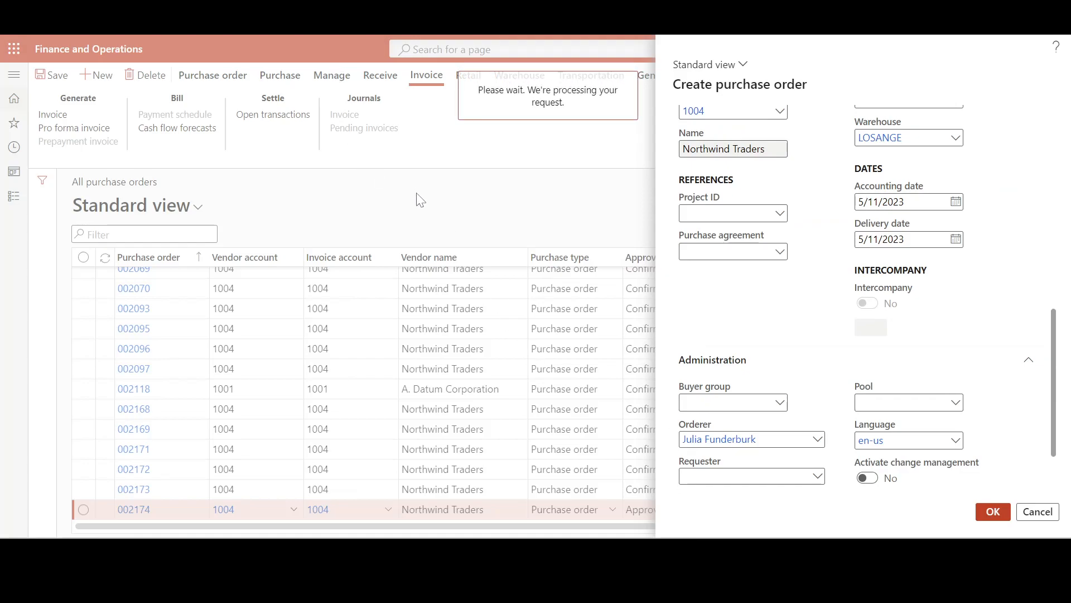
Enter FIFO4 as the item number on the first purchase order line
left_click(443, 352)
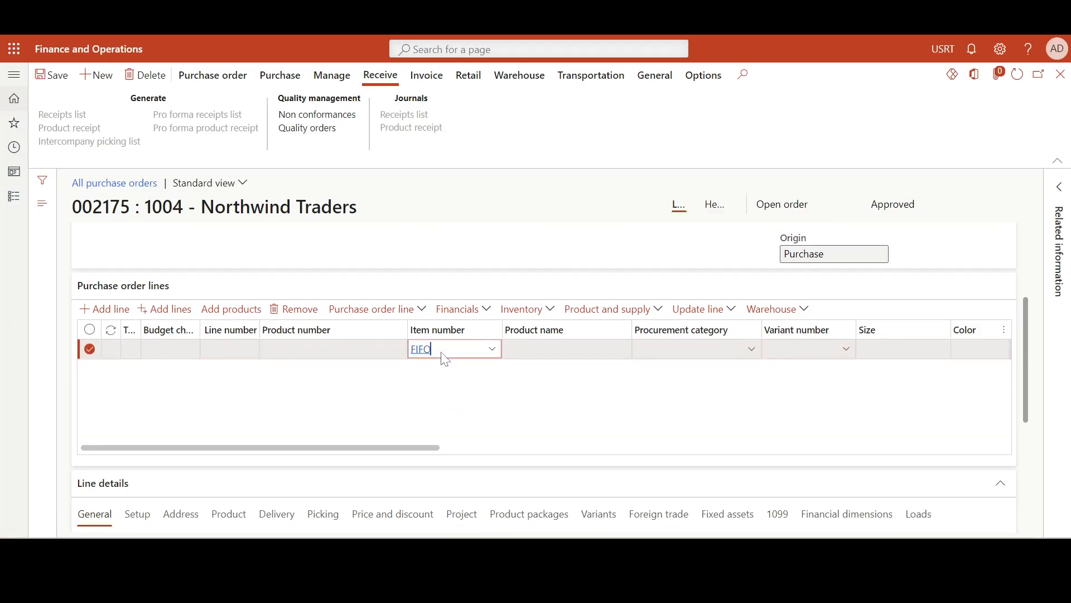
type("FIFO")
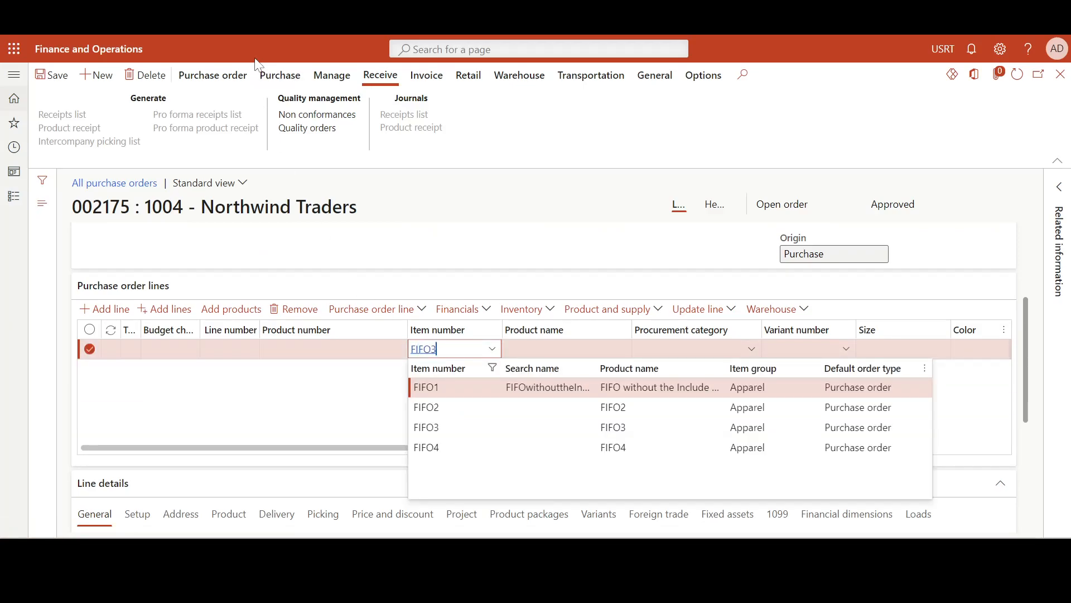
type("3")
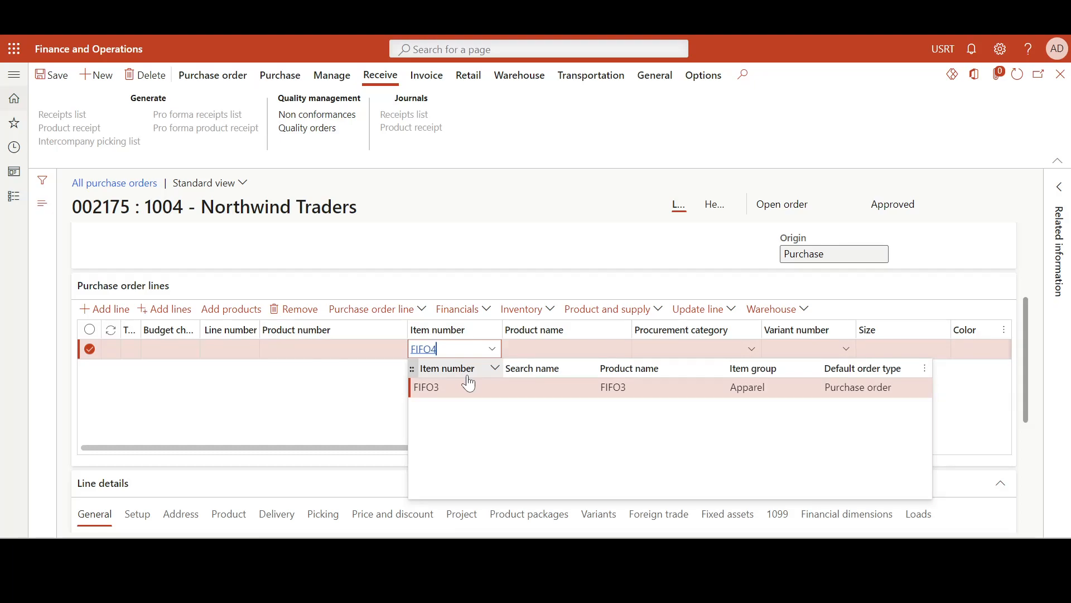
Set the approved vendor check method of released product FIFO4 to No check and save the product
scroll(763, 337, "down", 3)
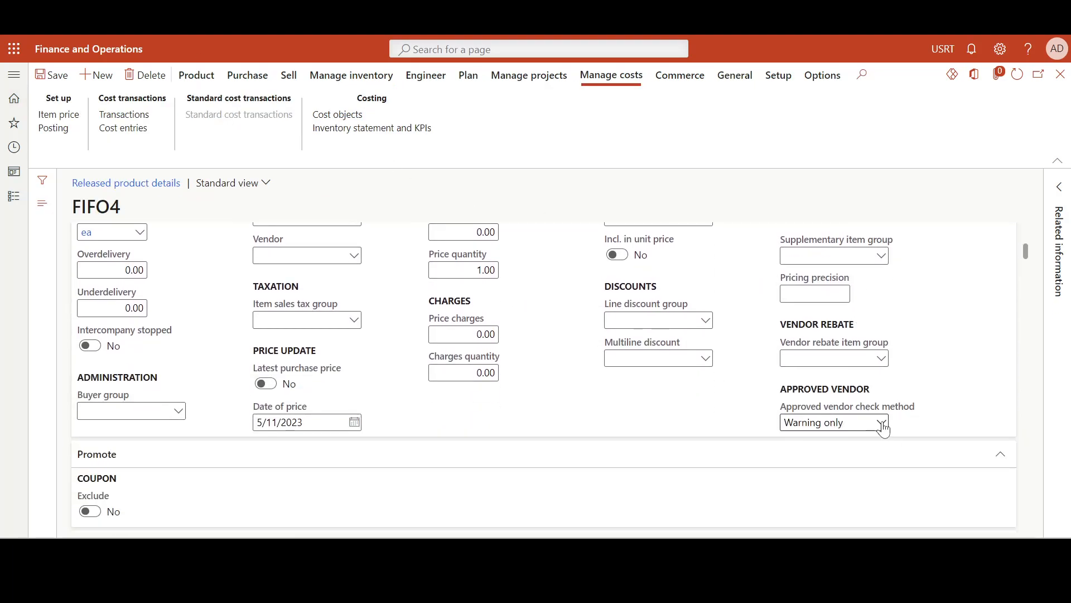
left_click(883, 428)
left_click(807, 439)
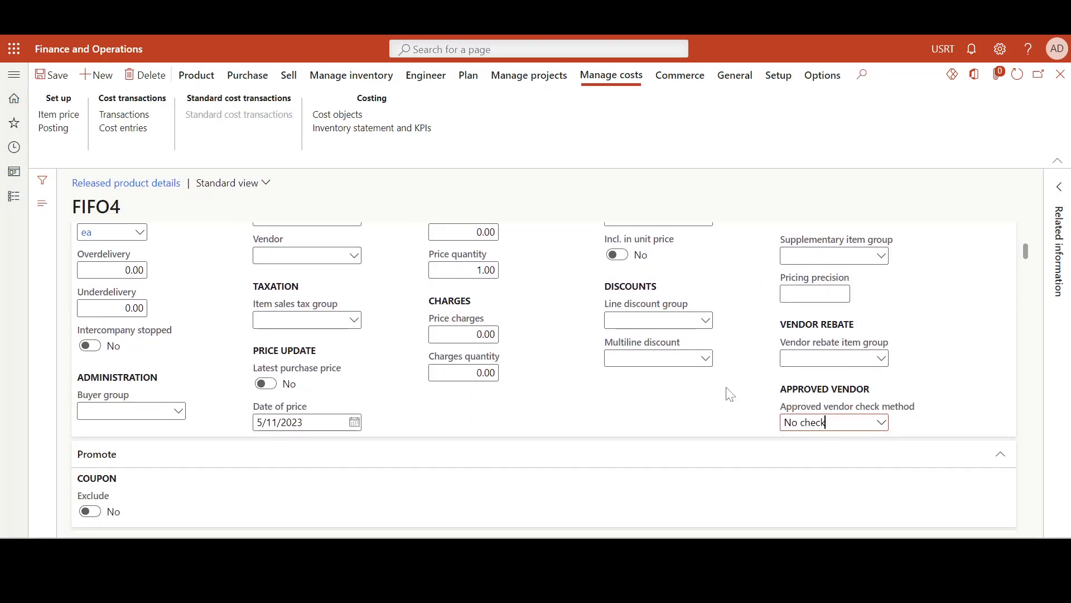
left_click(54, 75)
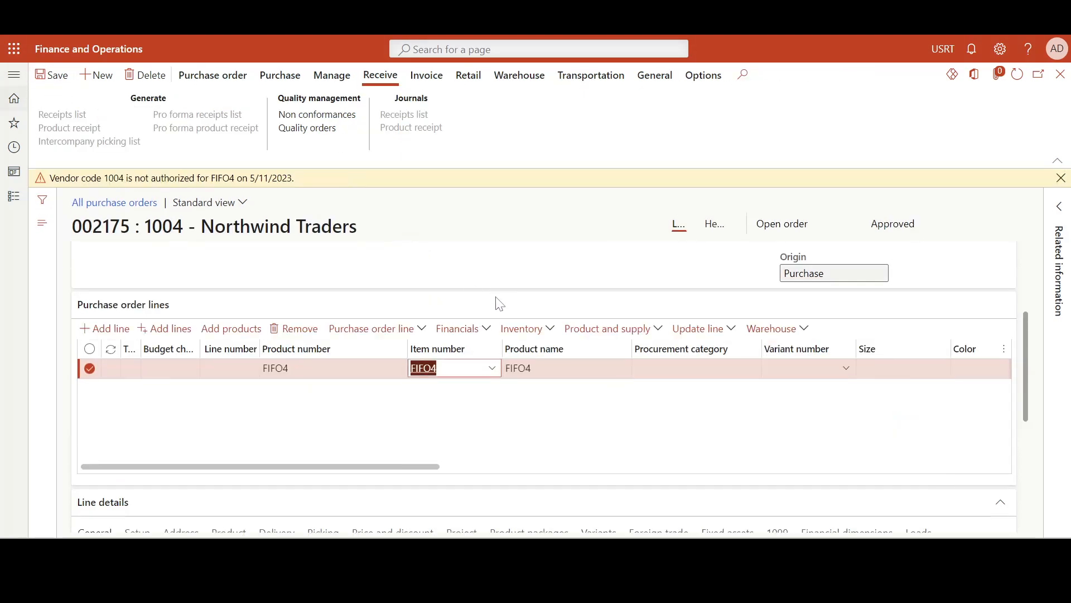
Dismiss the vendor warning, set the FIFO4 line's unit price to 10.00 and save the purchase order
left_click(1062, 178)
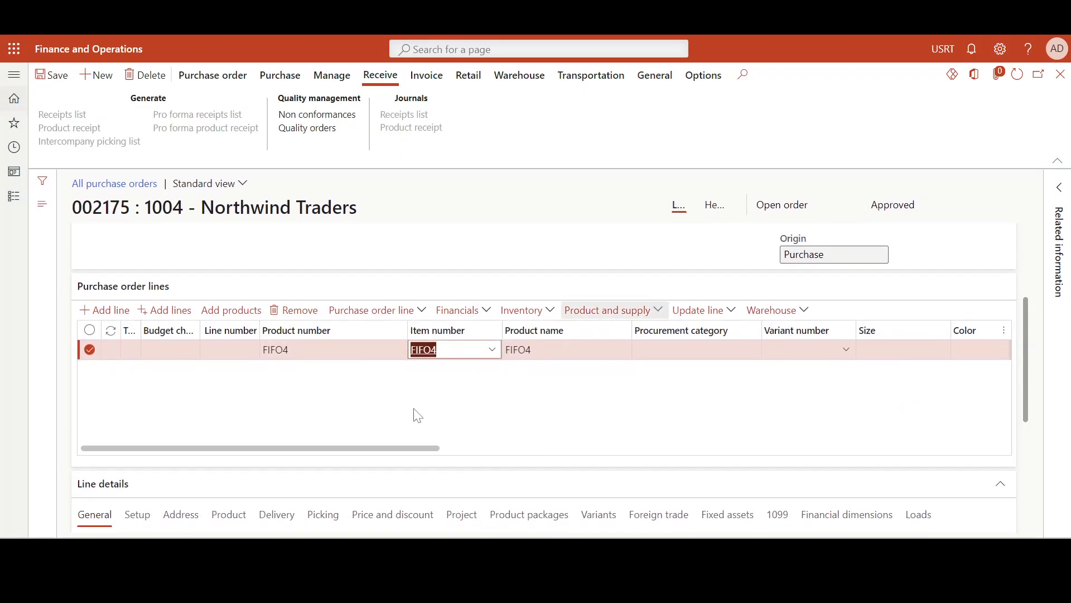
left_click_drag(416, 449, 766, 437)
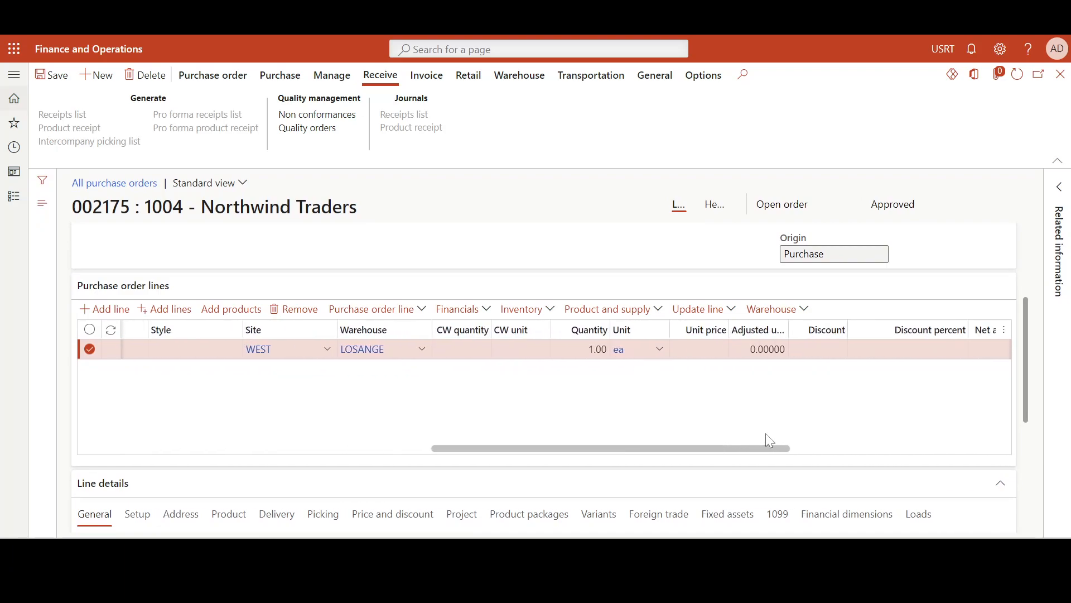
left_click(700, 349)
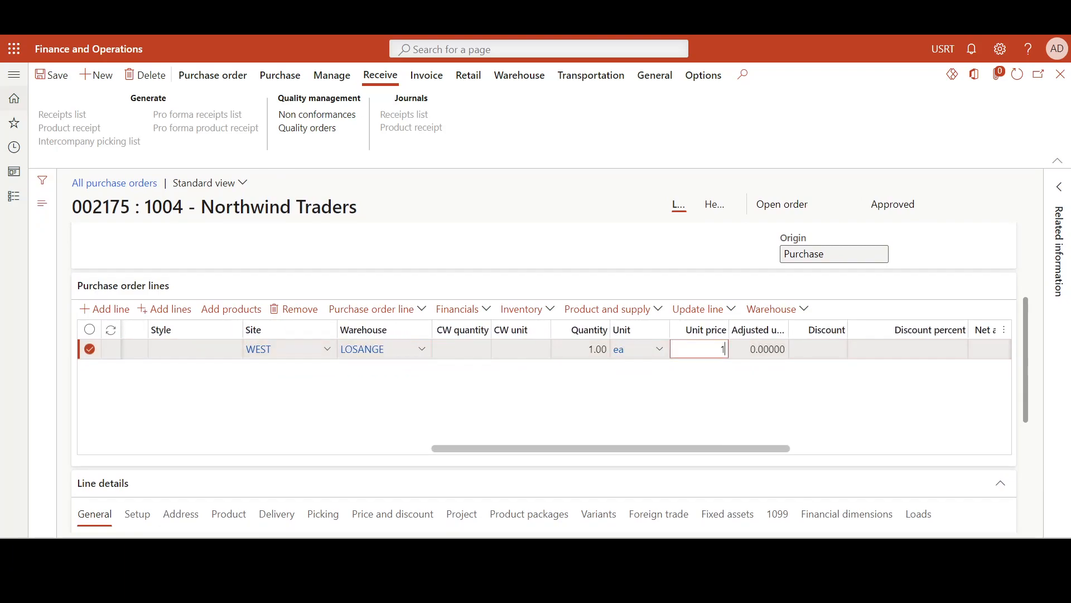
left_click(685, 419)
left_click(57, 78)
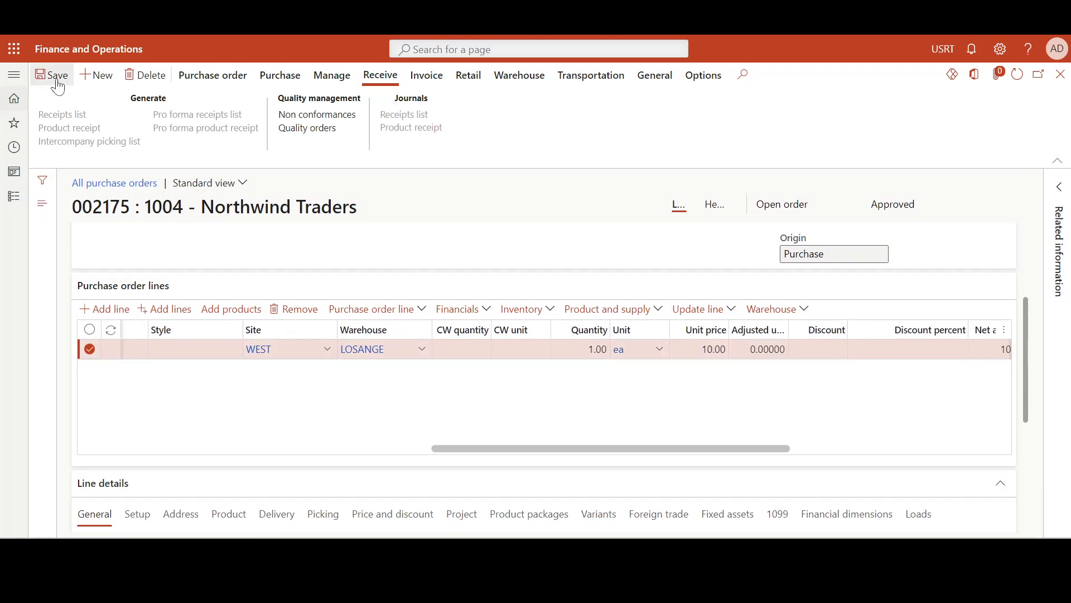
Confirm the purchase order for FIFO4
left_click(241, 75)
left_click(281, 77)
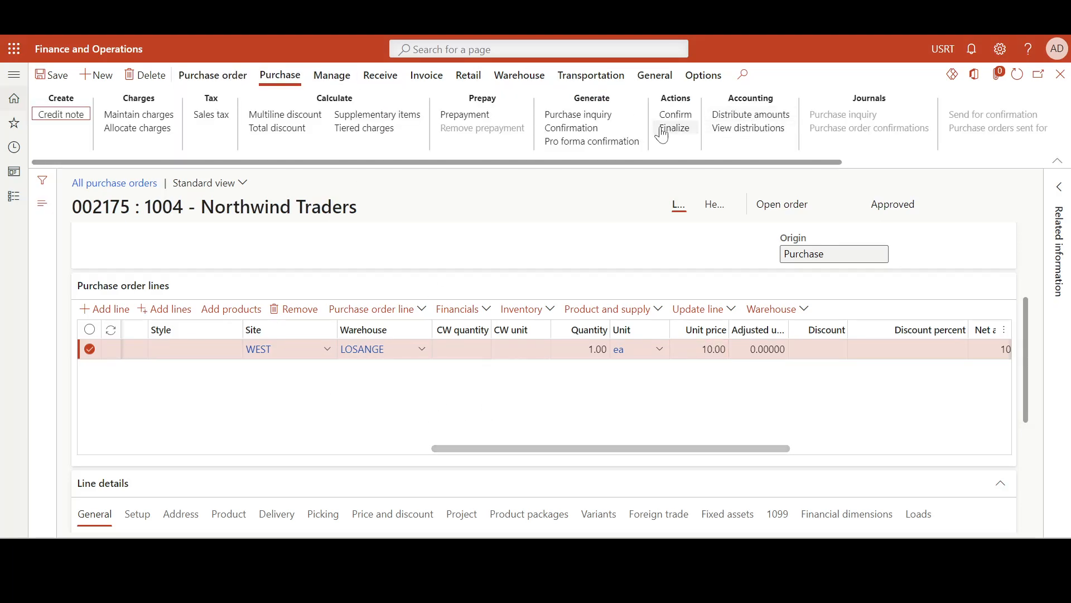
left_click(675, 115)
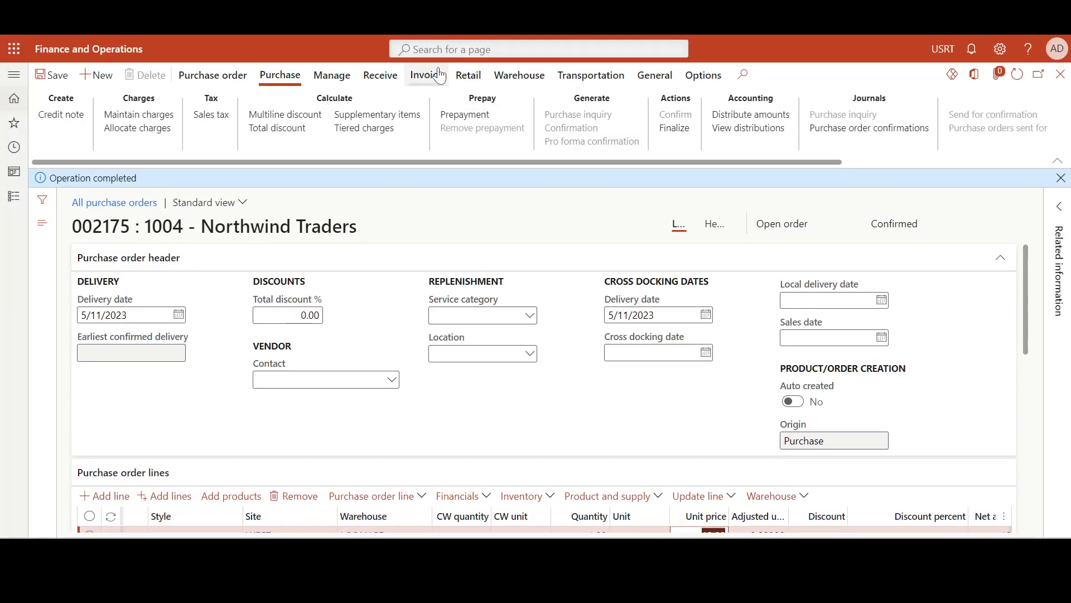
Post the product receipt for the ordered quantity, using the purchase order number as the product receipt number
left_click(369, 75)
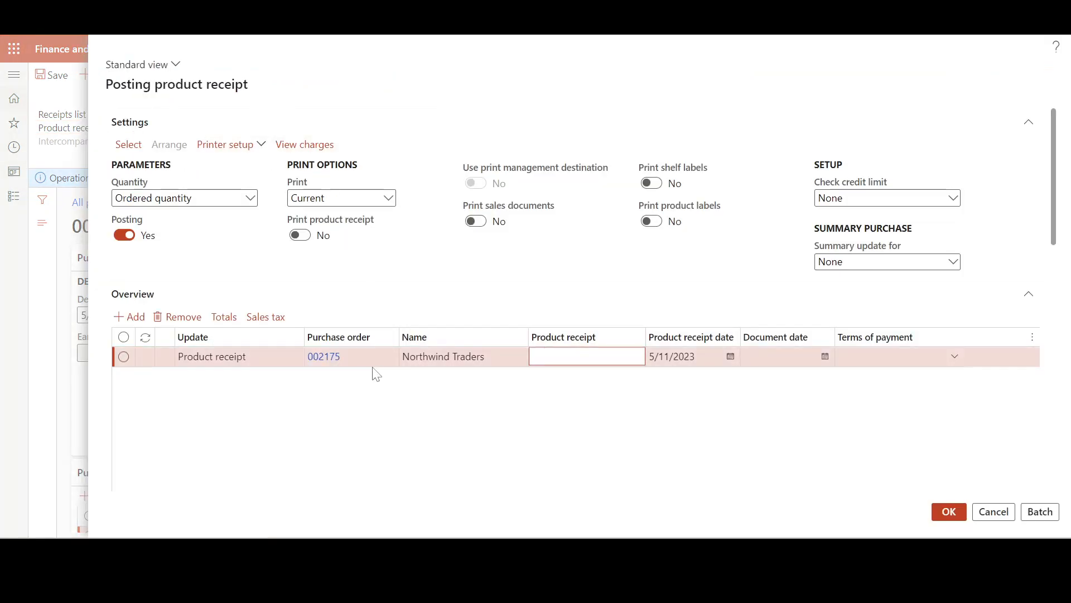
left_click(311, 361)
key("ctrl+c")
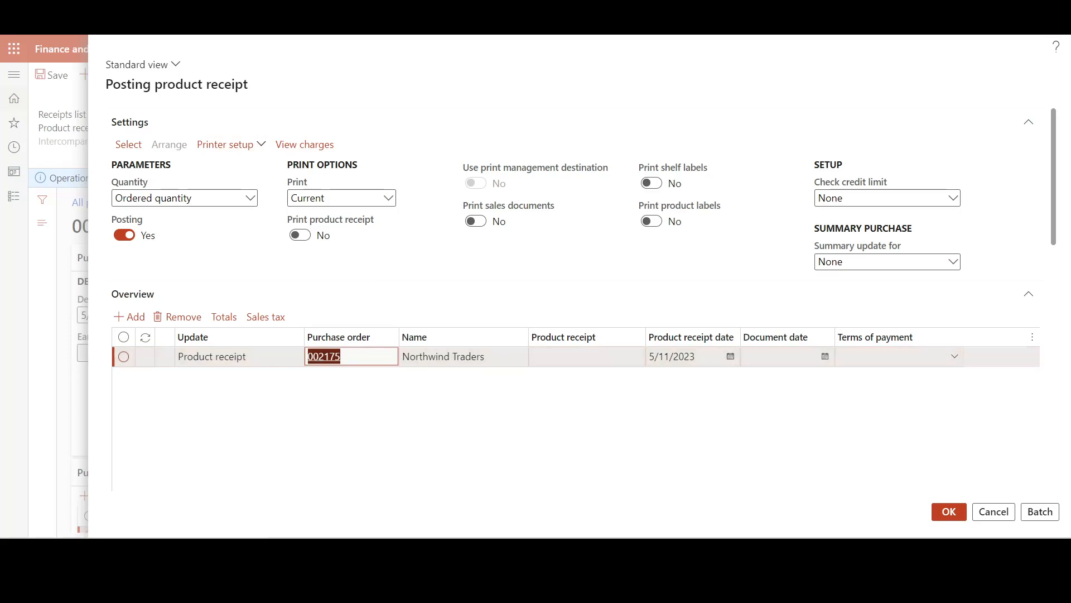
left_click(558, 357)
key("ctrl+v")
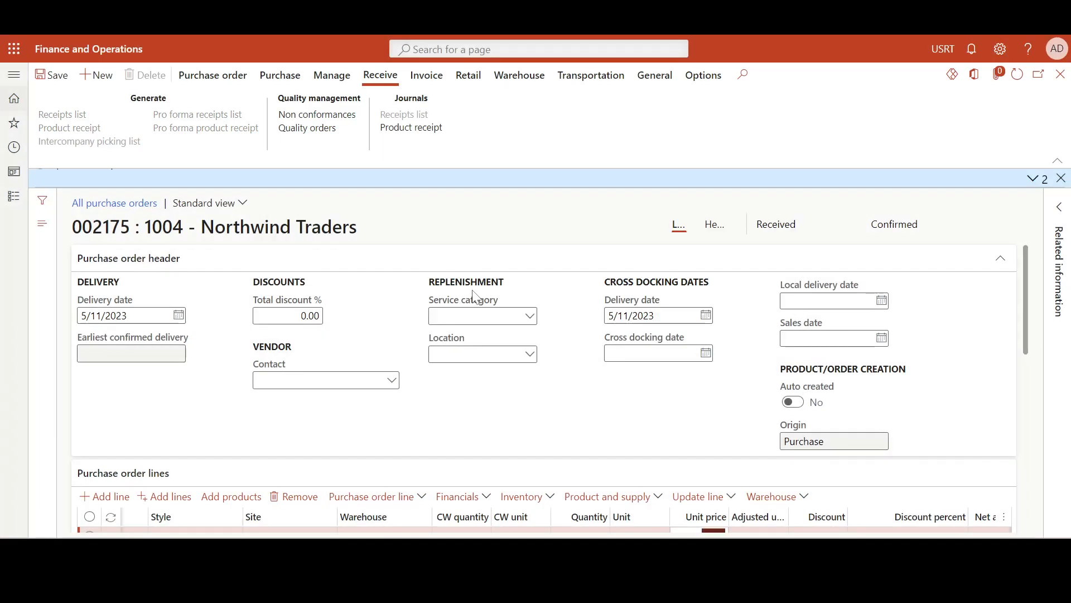
Post the vendor invoice for the received order, using the purchase order number as the invoice number
left_click(427, 76)
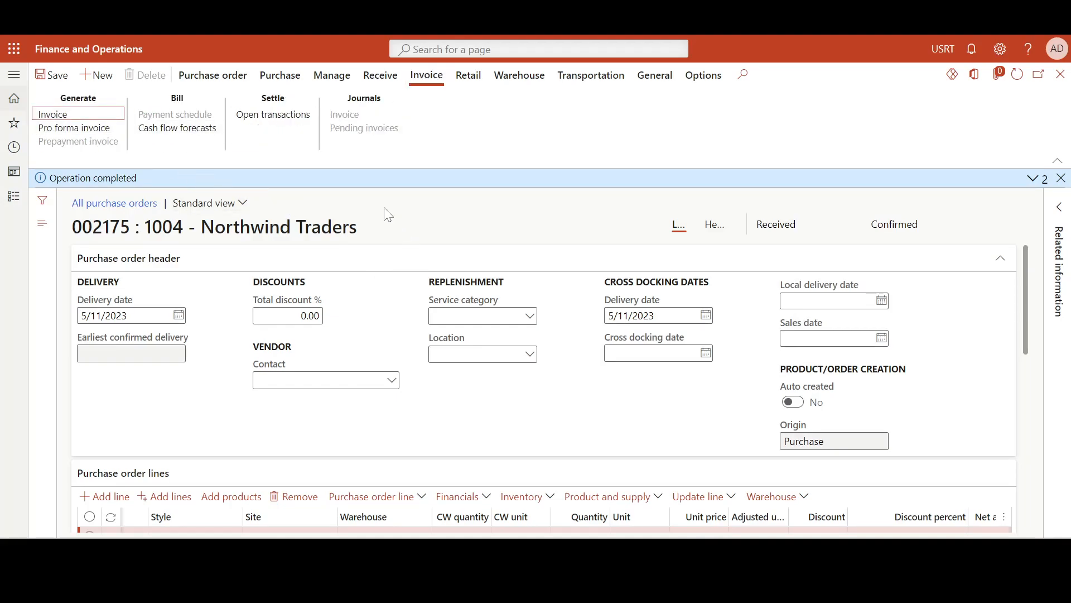
left_click(100, 113)
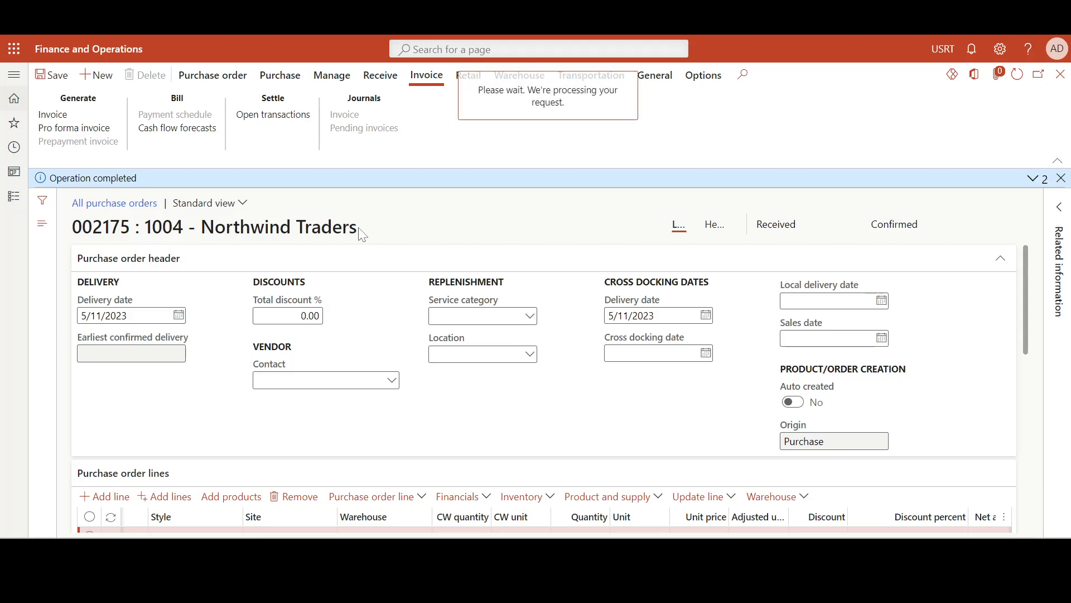
key("ctrl+v")
left_click(453, 77)
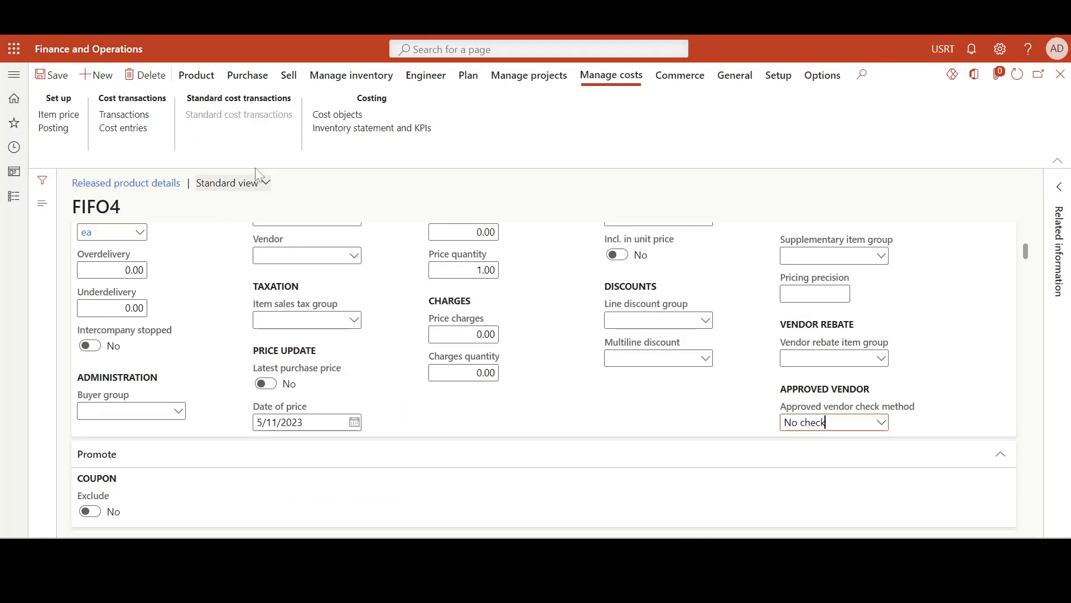
Examine FIFO4's cost objects and its inventory transactions, including the physical and financial cost amounts and the value open status
left_click(362, 116)
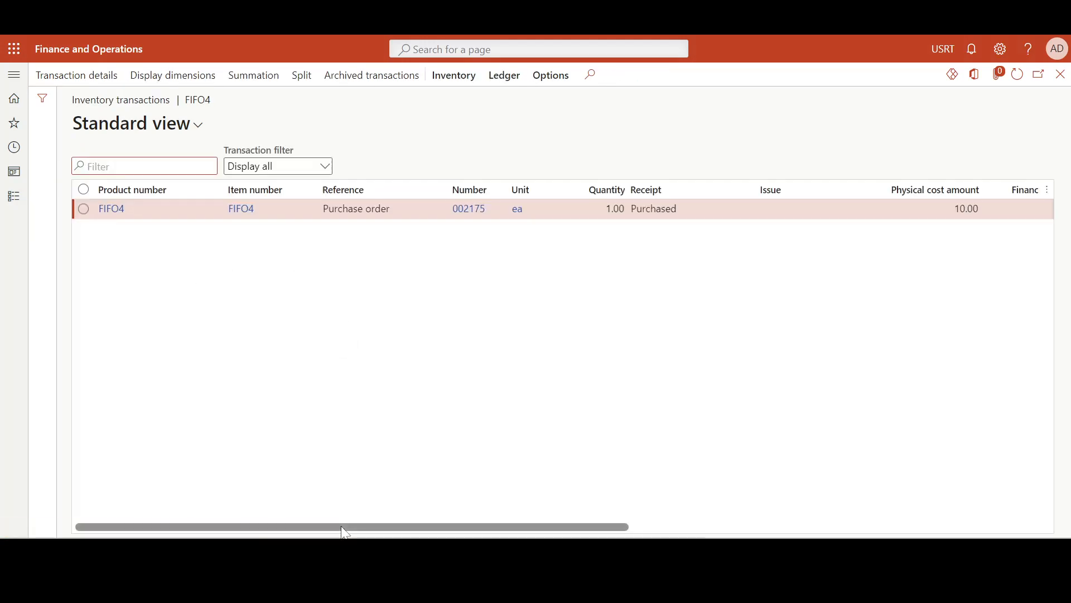
left_click_drag(344, 528, 453, 528)
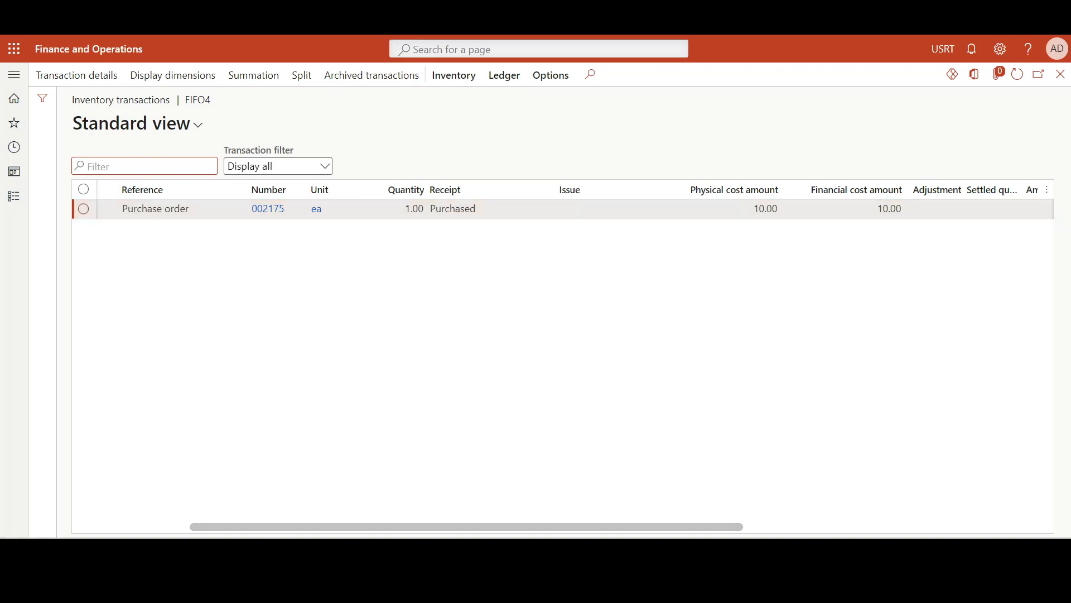
left_click_drag(694, 525, 774, 524)
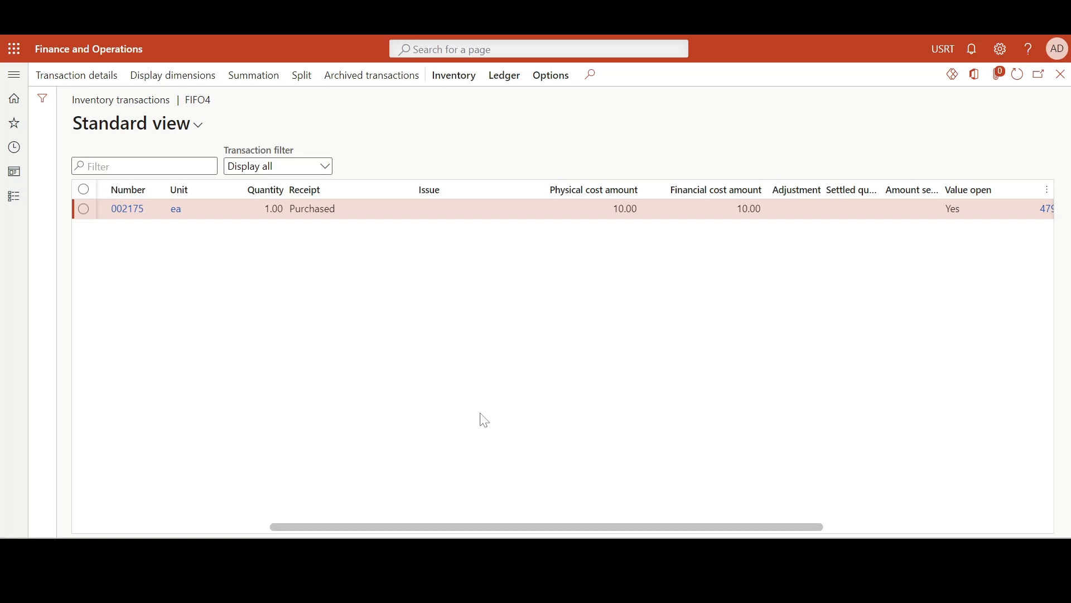
Create a second purchase order for Northwind Traders with LOSANGE as the warehouse
key("alt+Left")
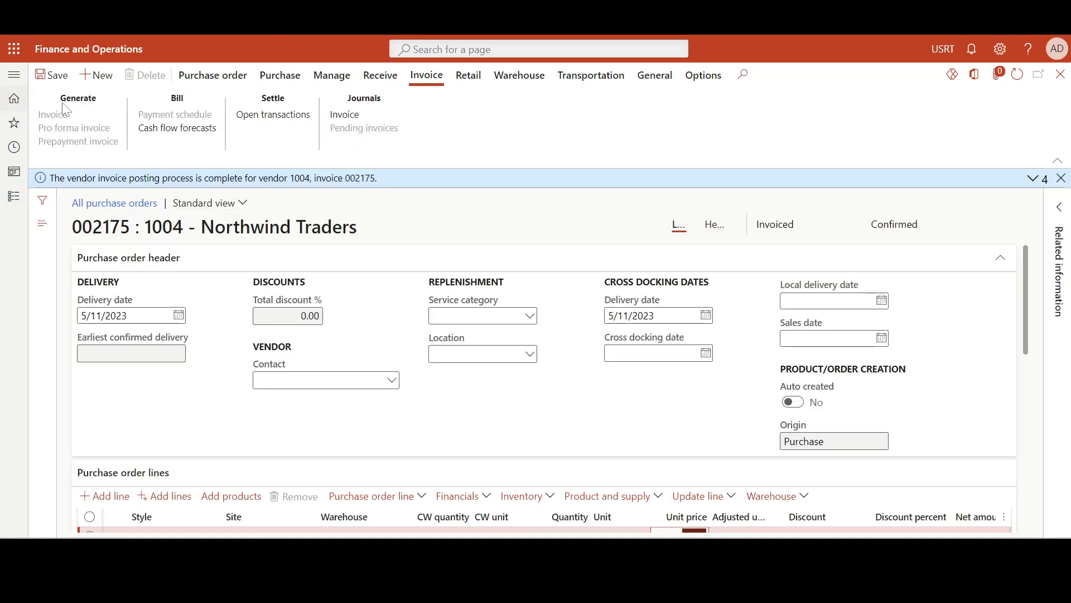
key("alt+n")
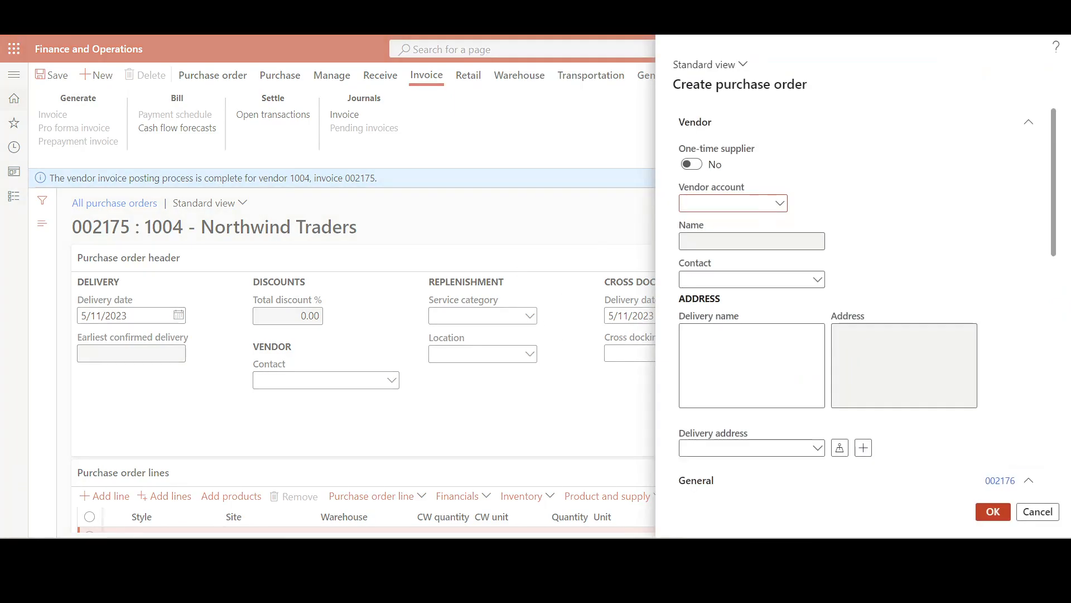
key("Tab")
key("Tab")
key("Tab")
key("Tab")
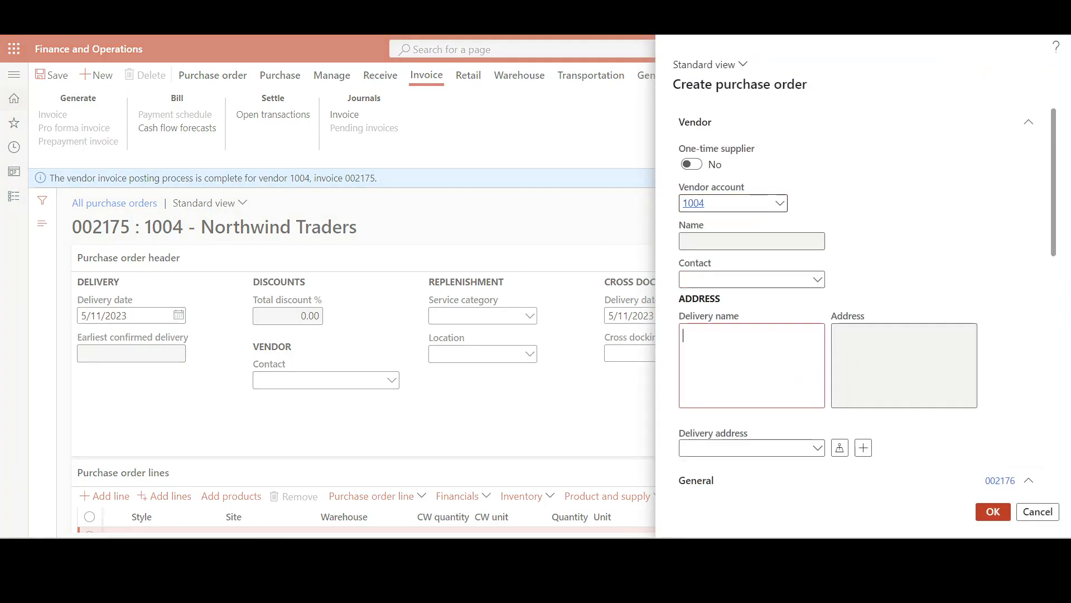
scroll(809, 262, "down", 6)
left_click(882, 305)
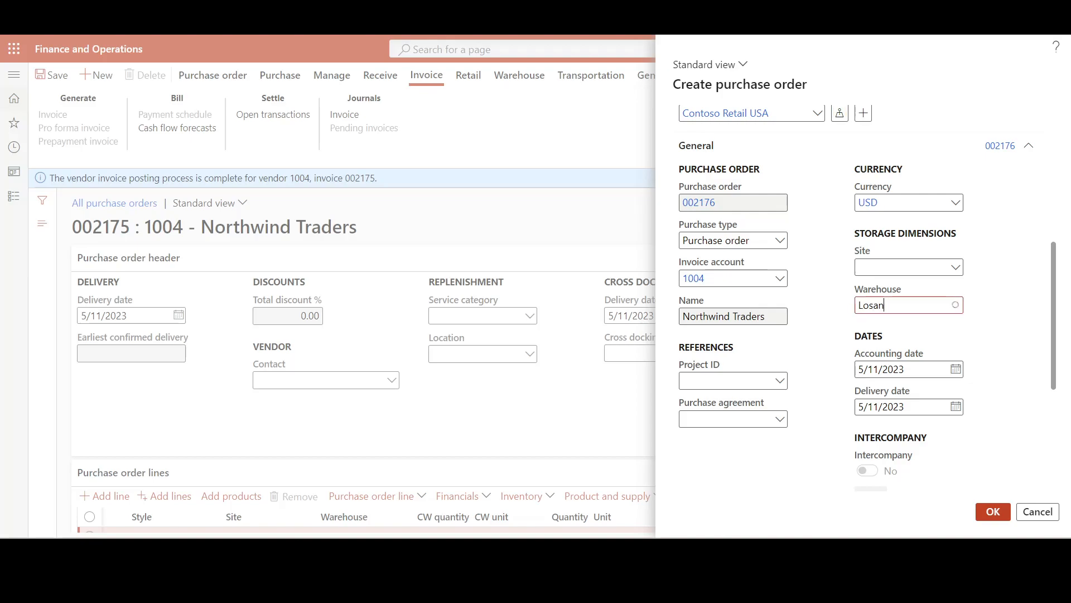
left_click(994, 511)
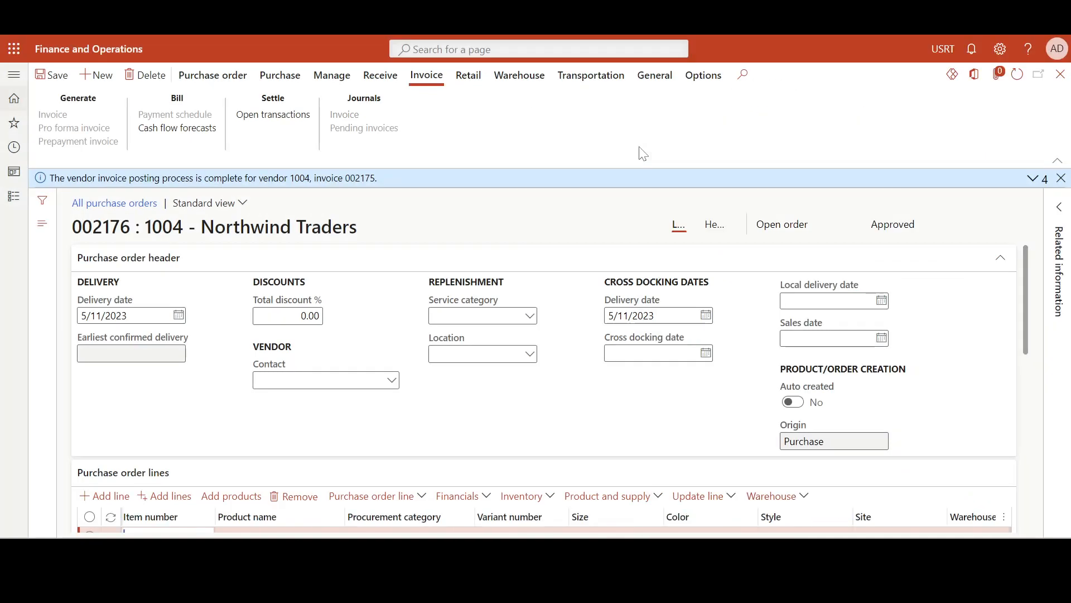
Enter item FIFO4 on the order line with a quantity of 1 and a unit price of 20.00, and confirm the purchase order
scroll(522, 262, "down", 3)
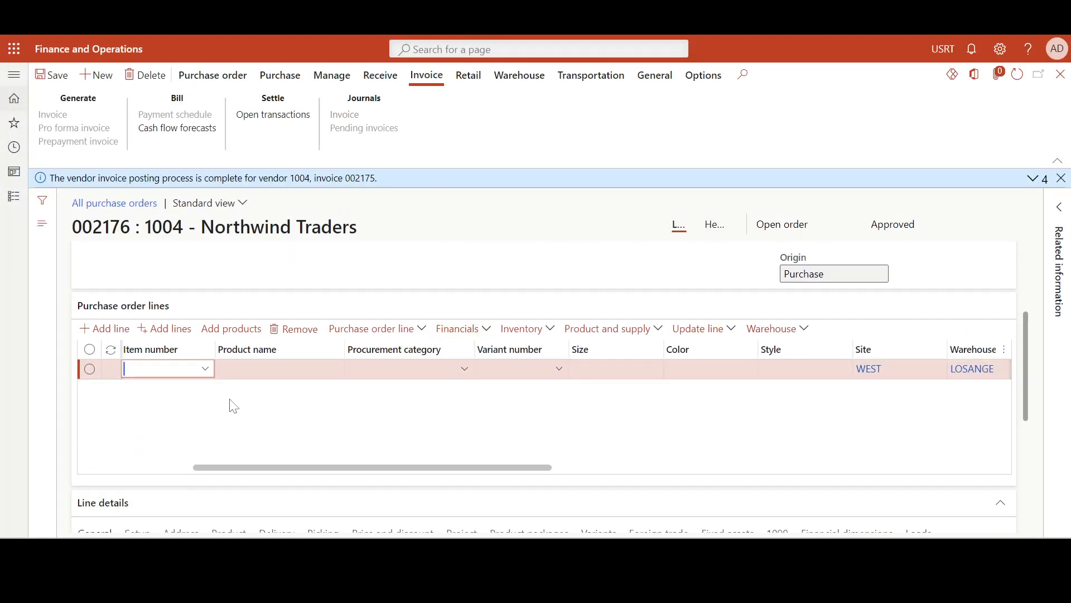
key("Tab")
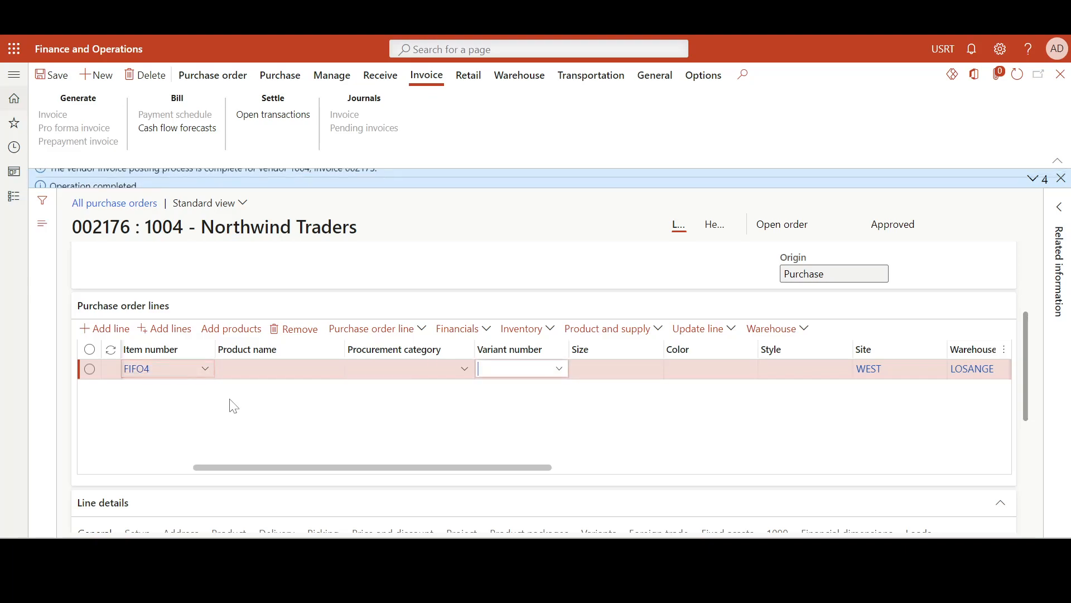
key("Tab")
key("Tab")
key("Tab")
key("Tab")
key("Tab")
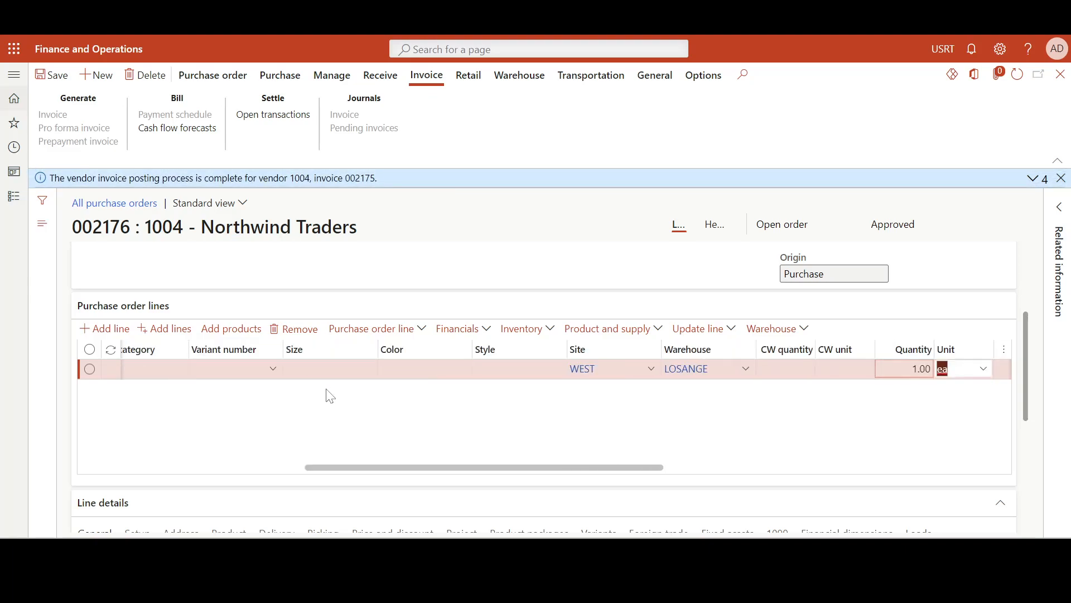
key("shift+Tab")
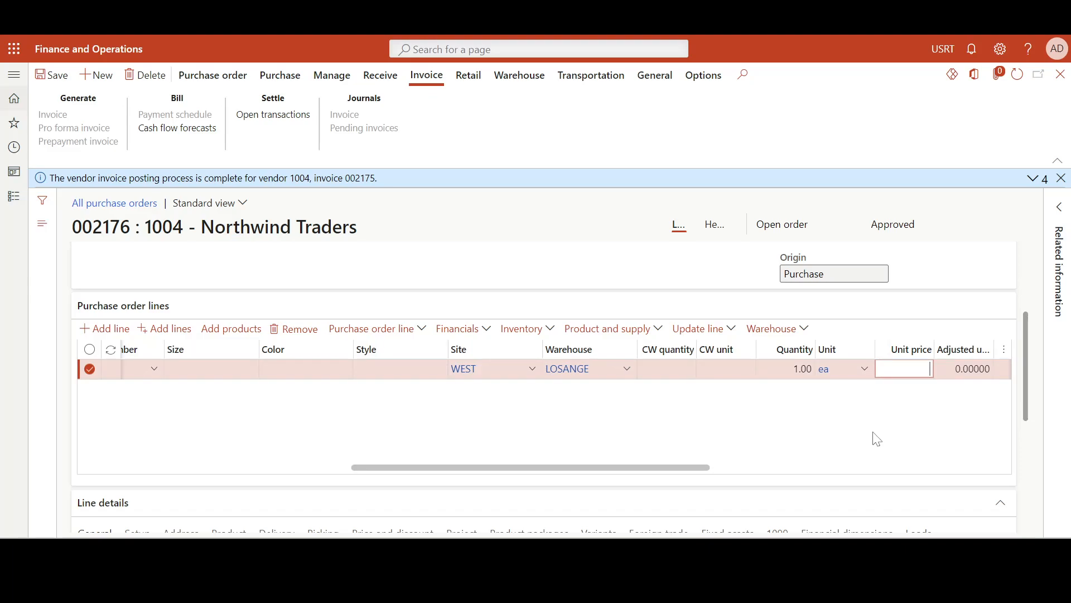
left_click_drag(631, 468, 813, 471)
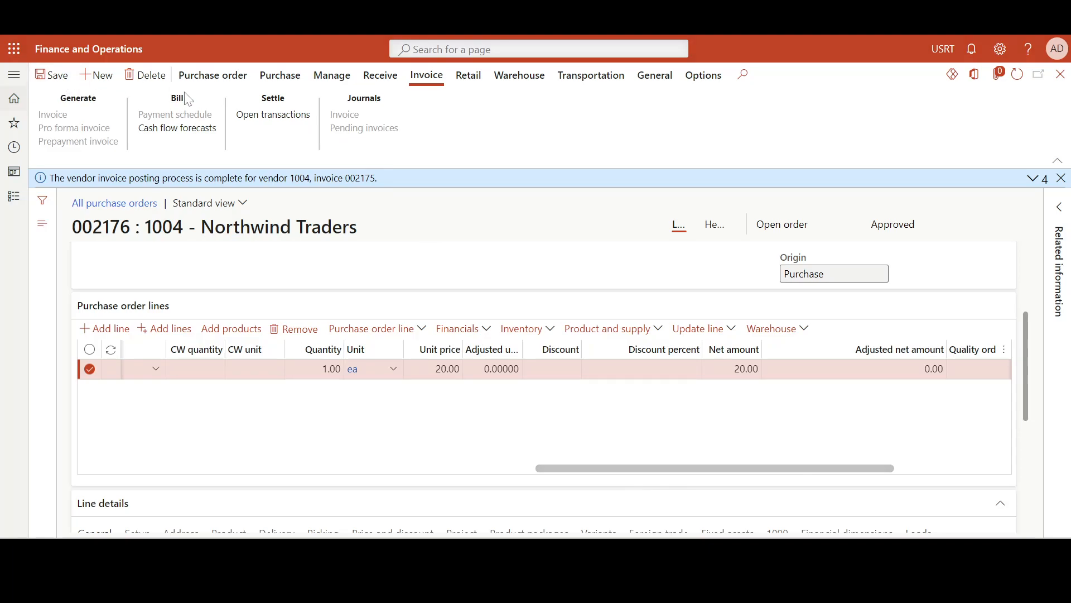
left_click(280, 75)
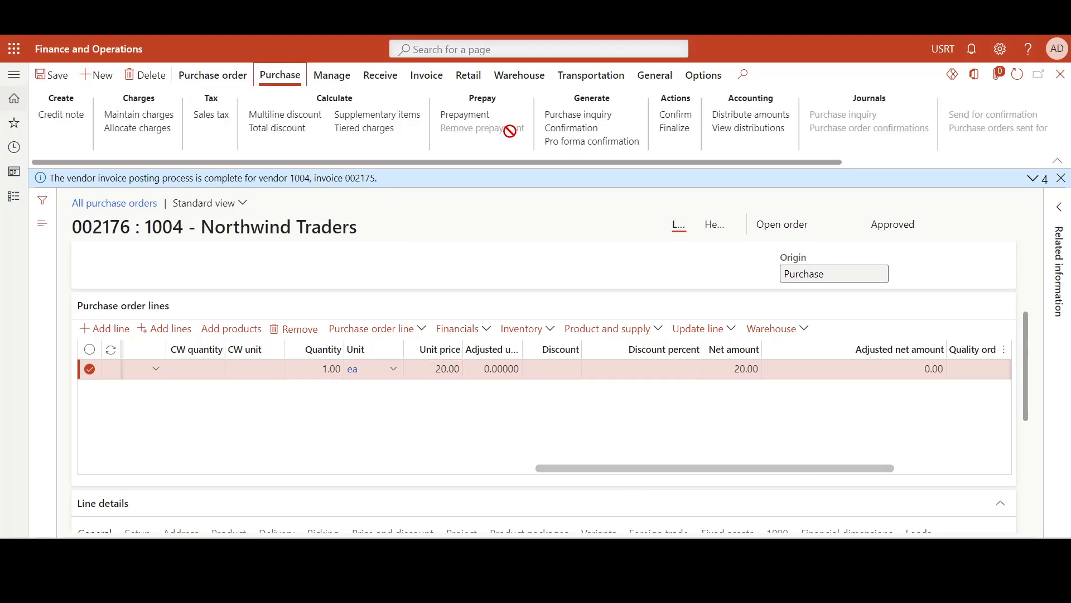
left_click(690, 119)
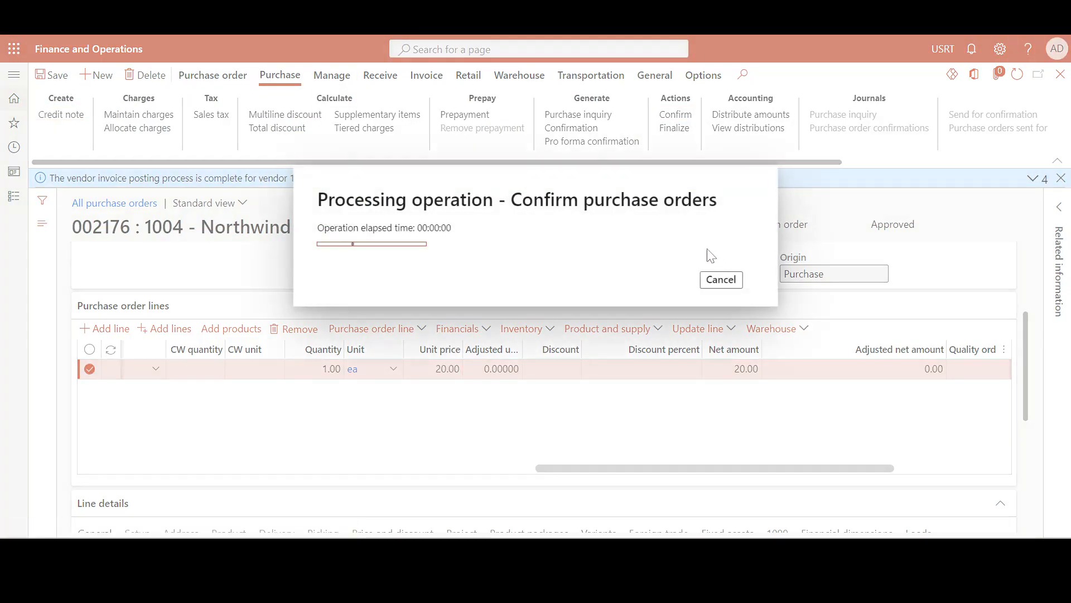
Post the product receipt for the second order's ordered quantity, using its purchase order number as the product receipt number
left_click(392, 79)
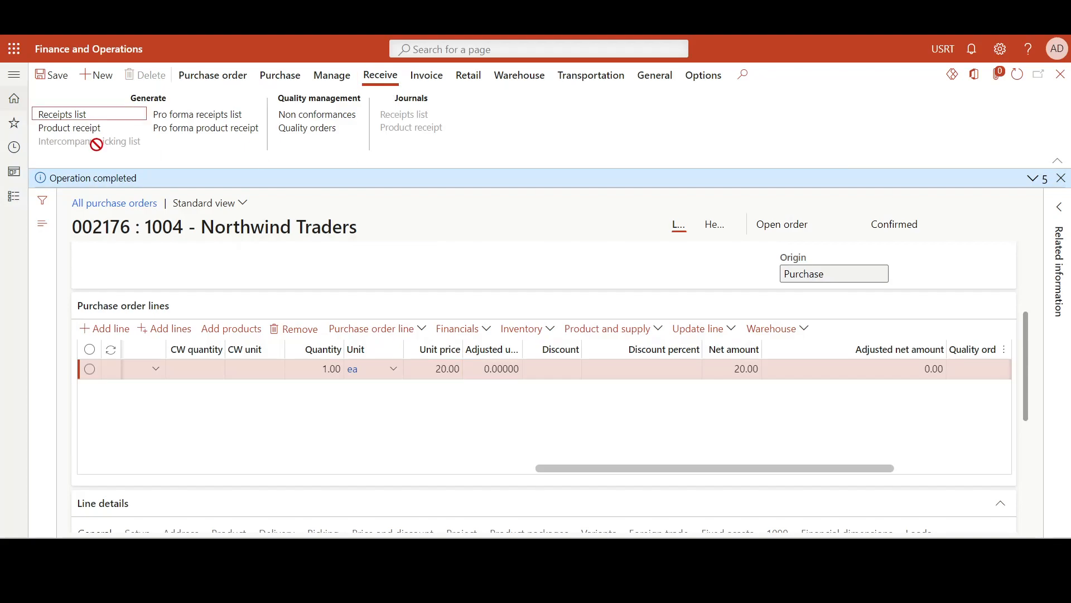
left_click(91, 130)
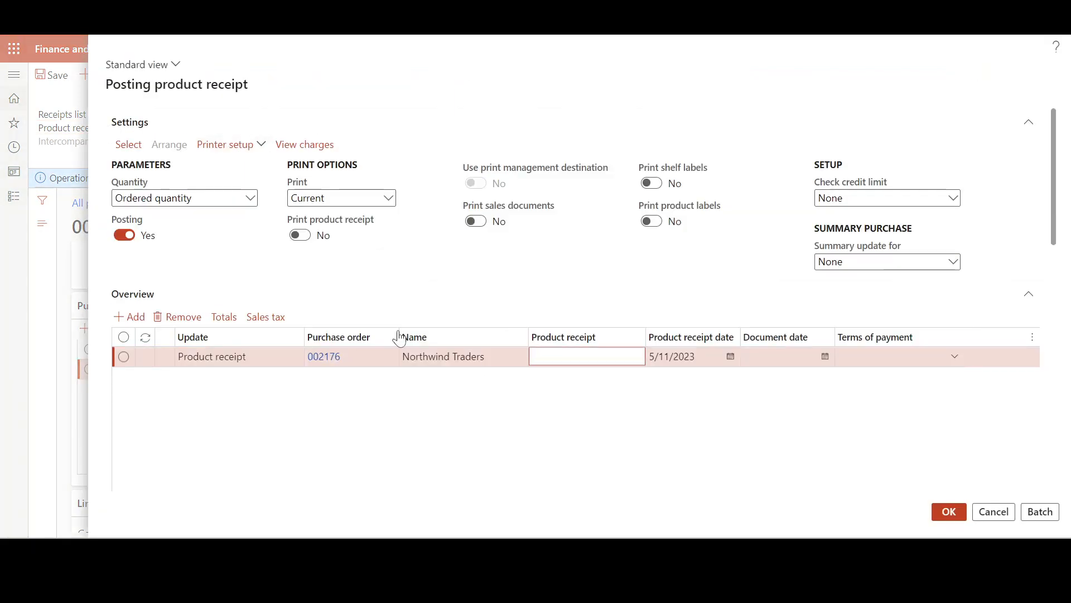
left_click(337, 360)
key("ctrl+c")
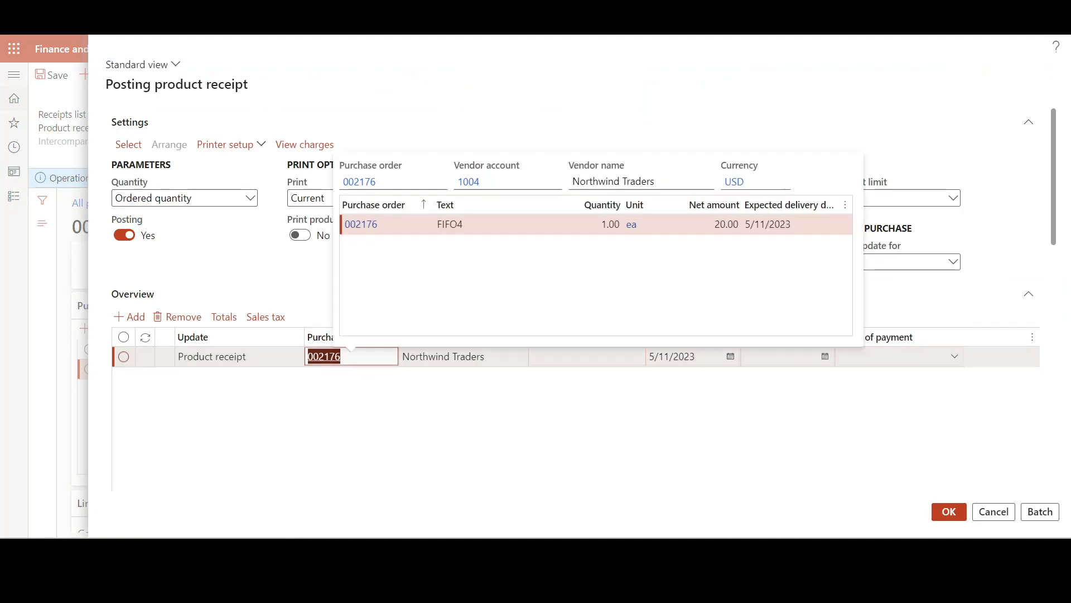
left_click(580, 357)
key("ctrl+v")
left_click(588, 400)
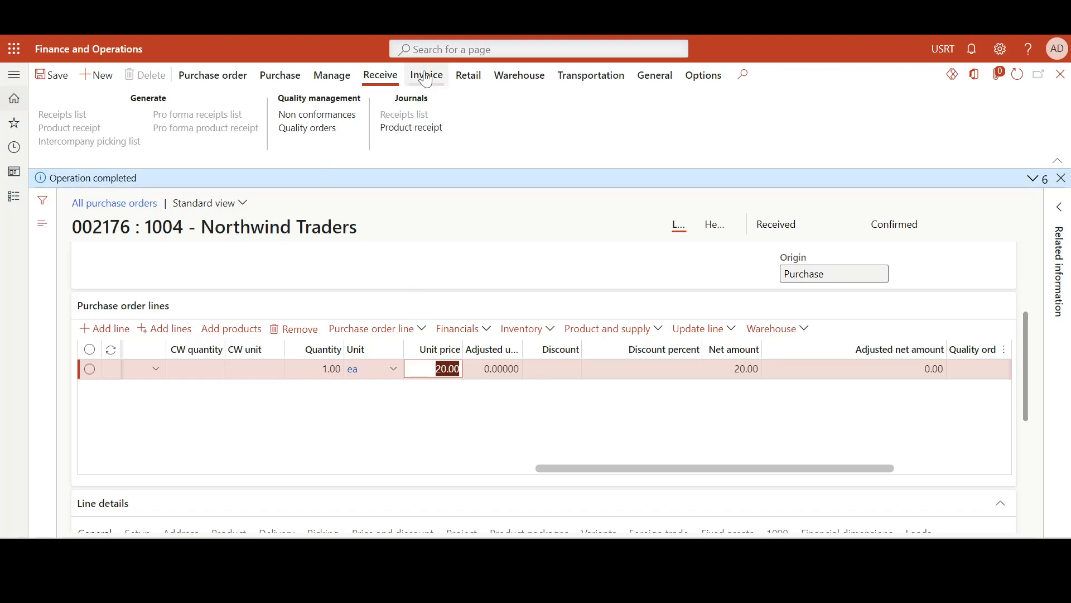
Generate the vendor invoice for the received second order and set its FIFO4 line's unit price to 22.00
left_click(426, 75)
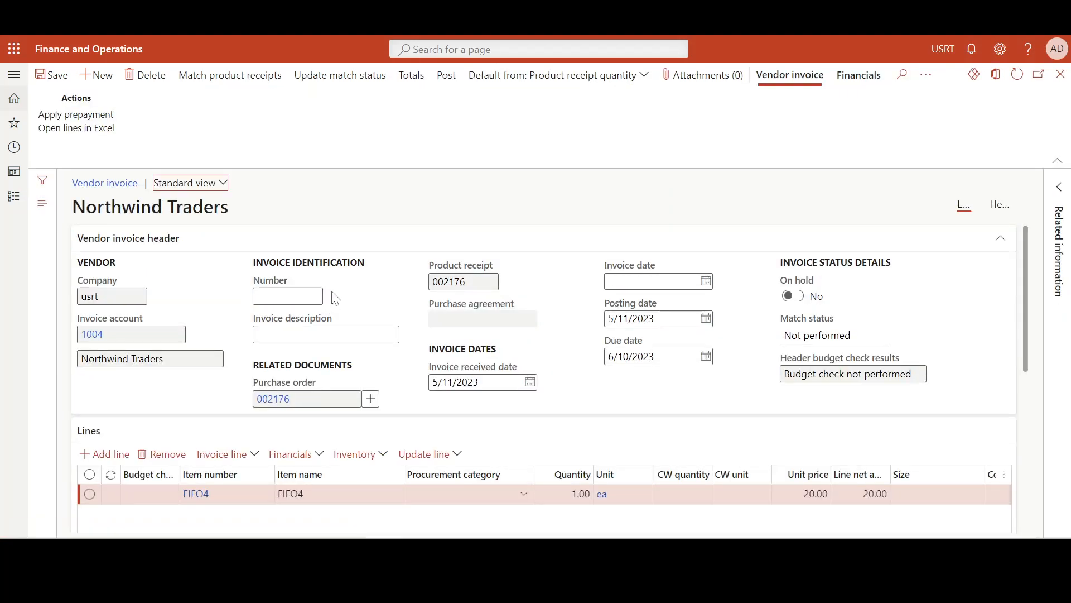
scroll(425, 337, "down", 3)
left_click_drag(466, 427, 603, 427)
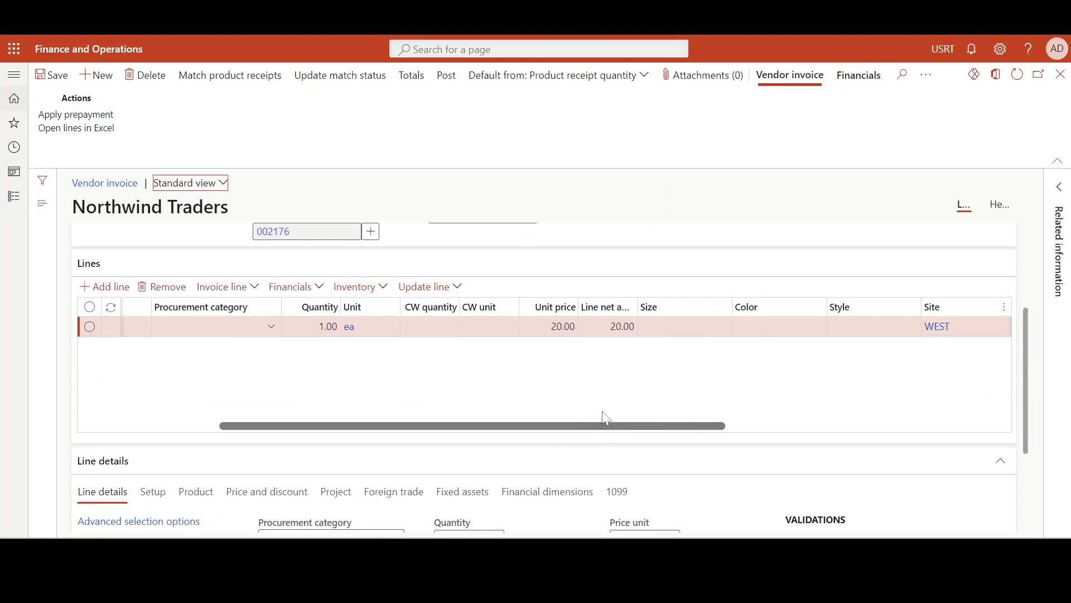
left_click(549, 326)
left_click(548, 379)
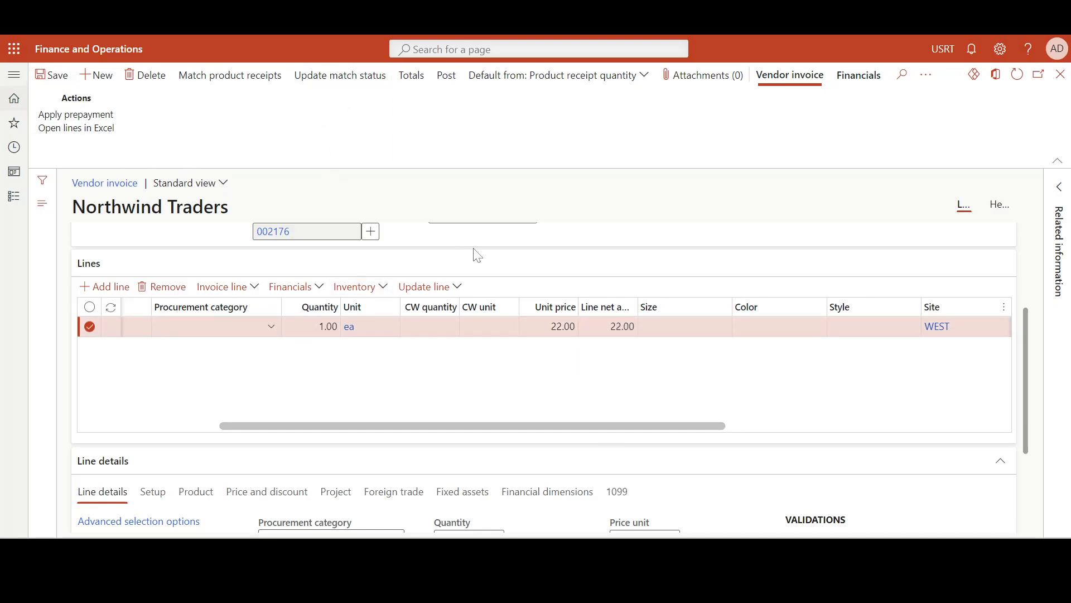
scroll(667, 335, "up", 3)
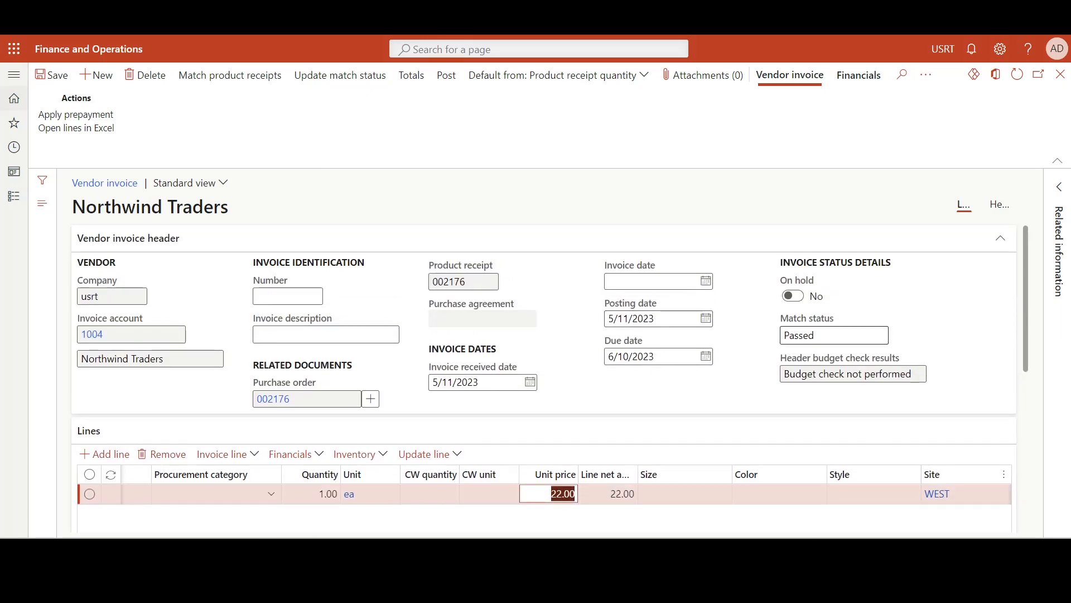
Fill in the purchase order number as the invoice number and post the second order's vendor invoice
left_click(412, 75)
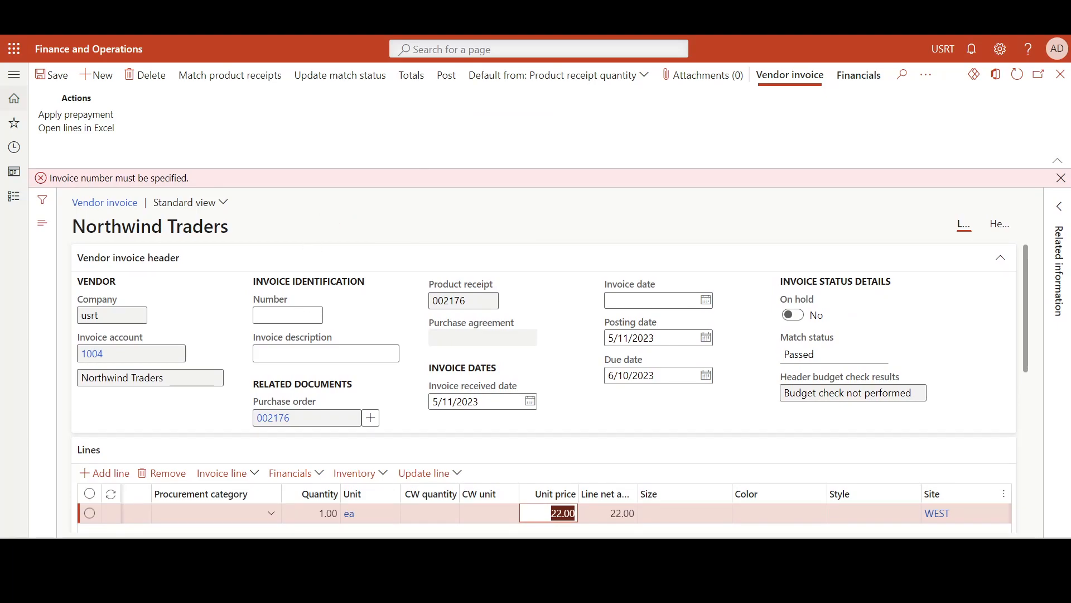
left_click(285, 315)
type("002176")
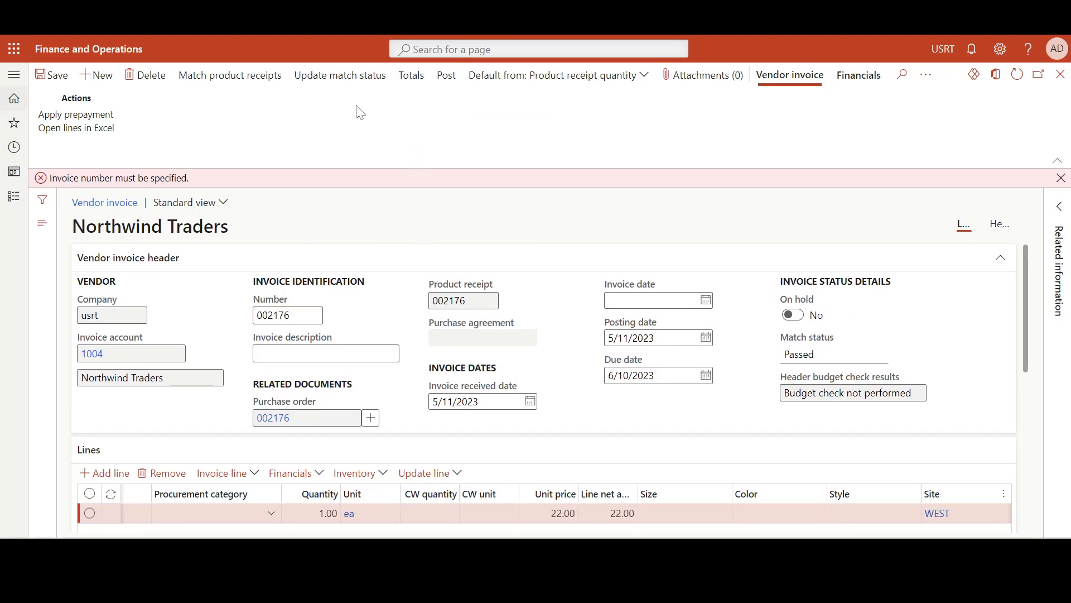
left_click(422, 77)
left_click(447, 75)
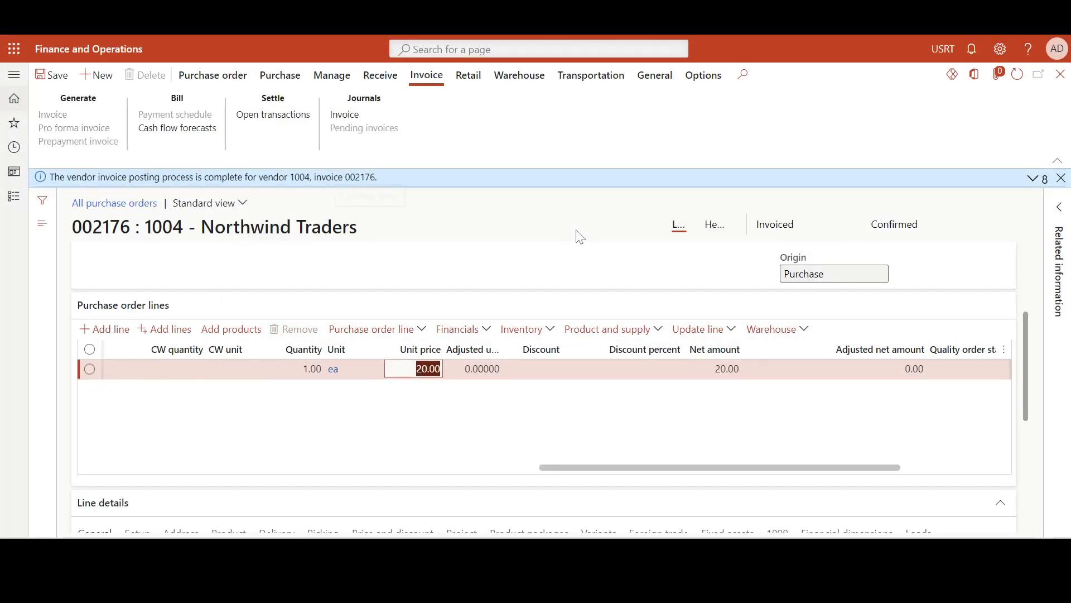
Duplicate the purchase orders browser tab and open the Inventory management module in the new tab
left_click(523, 16)
right_click(523, 16)
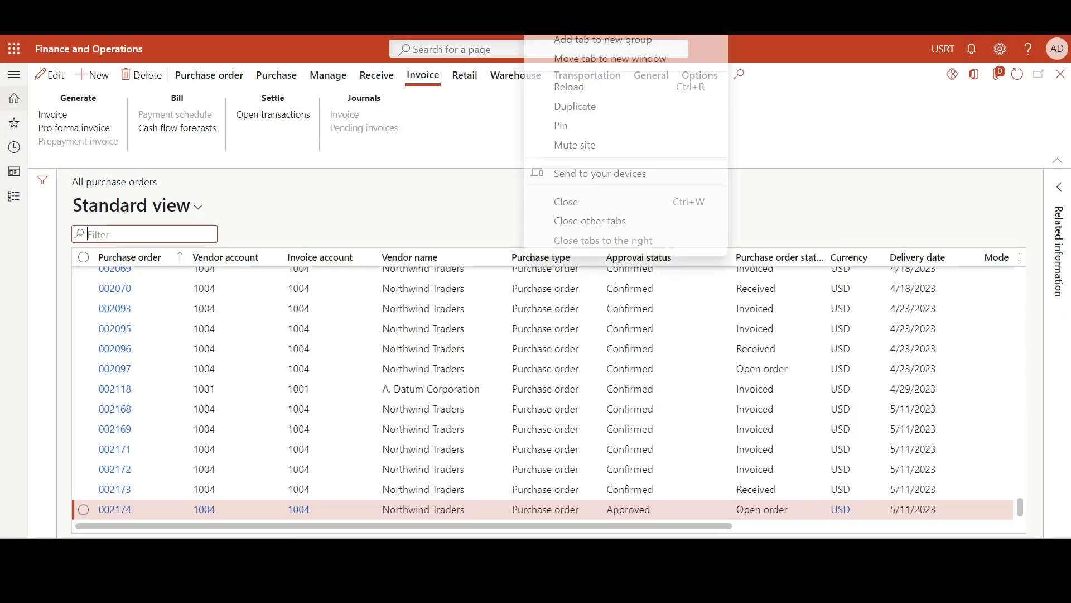
left_click(594, 111)
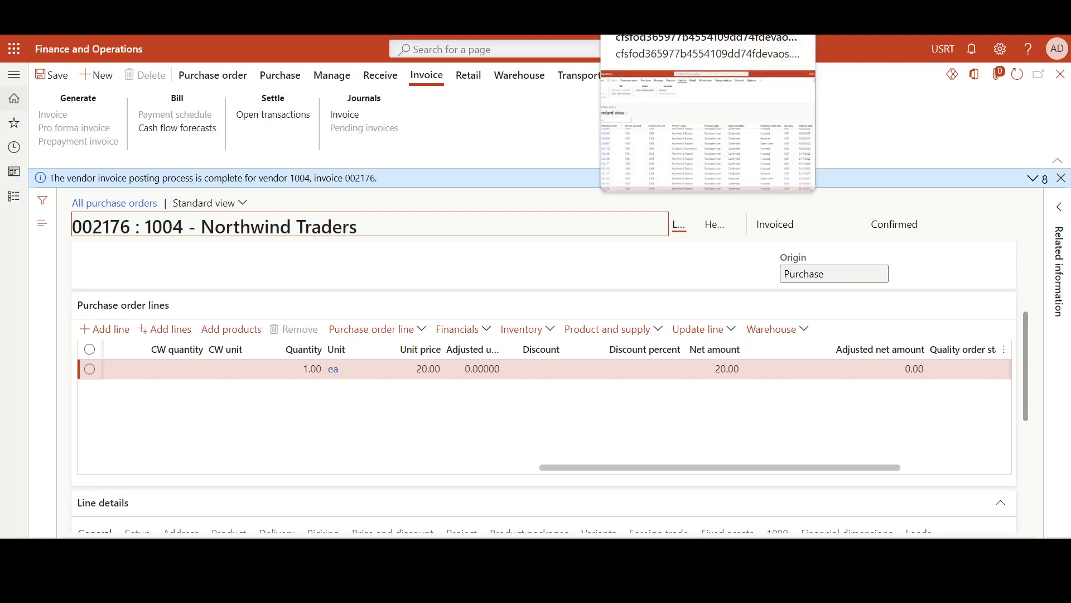
left_click(525, 17)
left_click(4, 190)
scroll(69, 251, "down", 5)
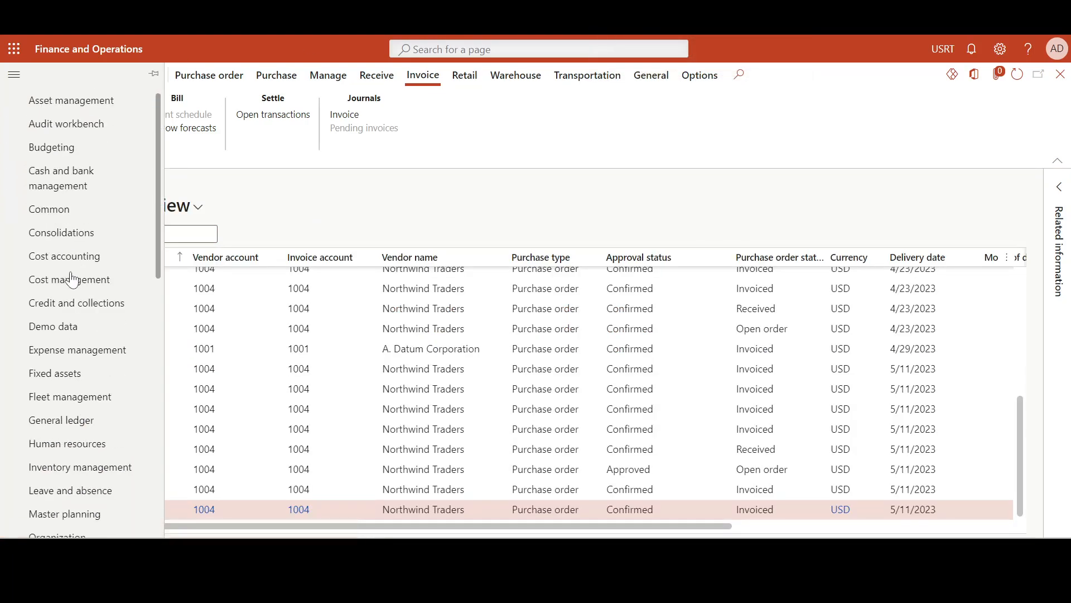
left_click(108, 299)
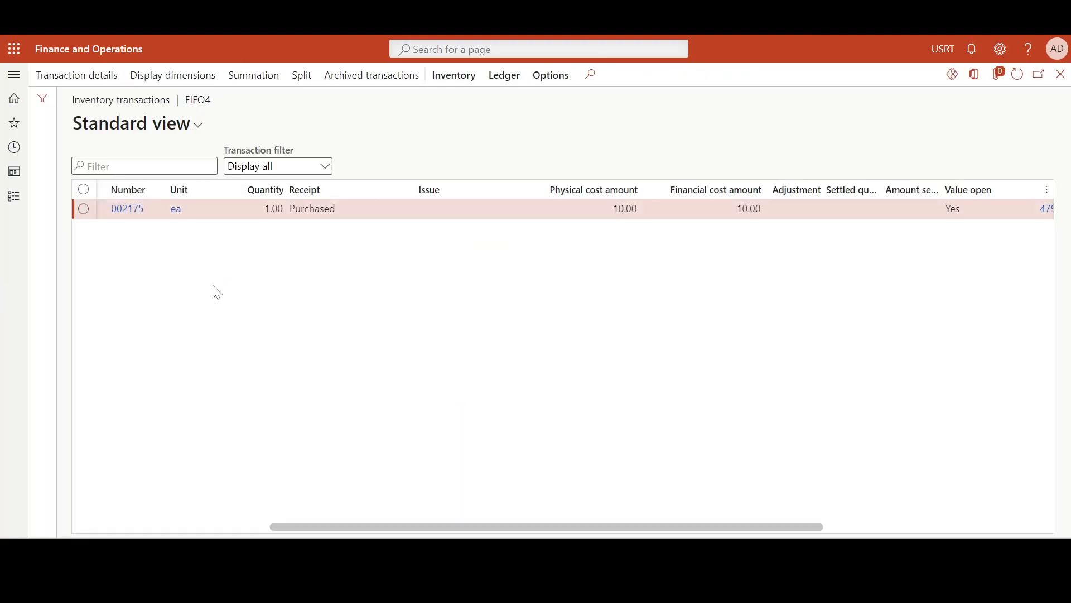
Refresh FIFO4's inventory transactions and examine the physical and financial cost amounts of both purchase receipts
left_click(1018, 76)
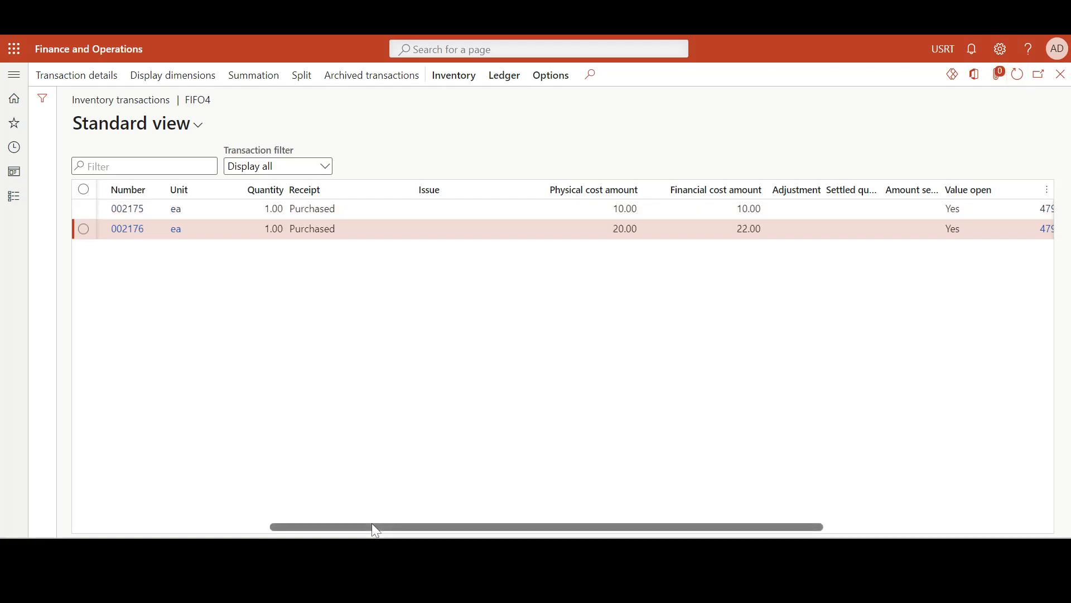
left_click_drag(375, 524, 423, 524)
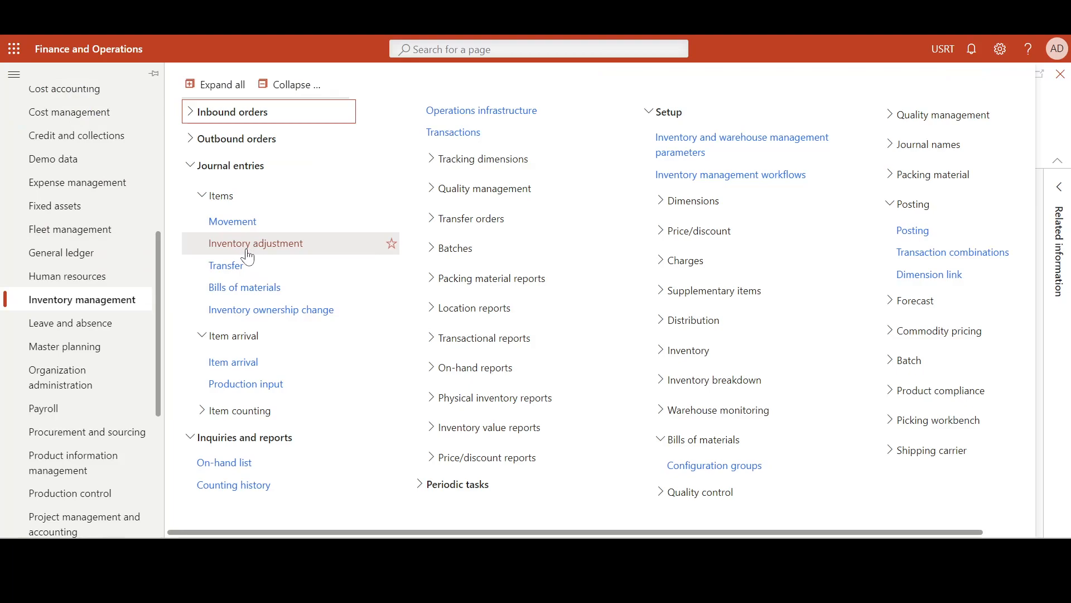
Create an inventory adjustment journal with the name IAdj and LOSANGE as the warehouse
left_click(248, 252)
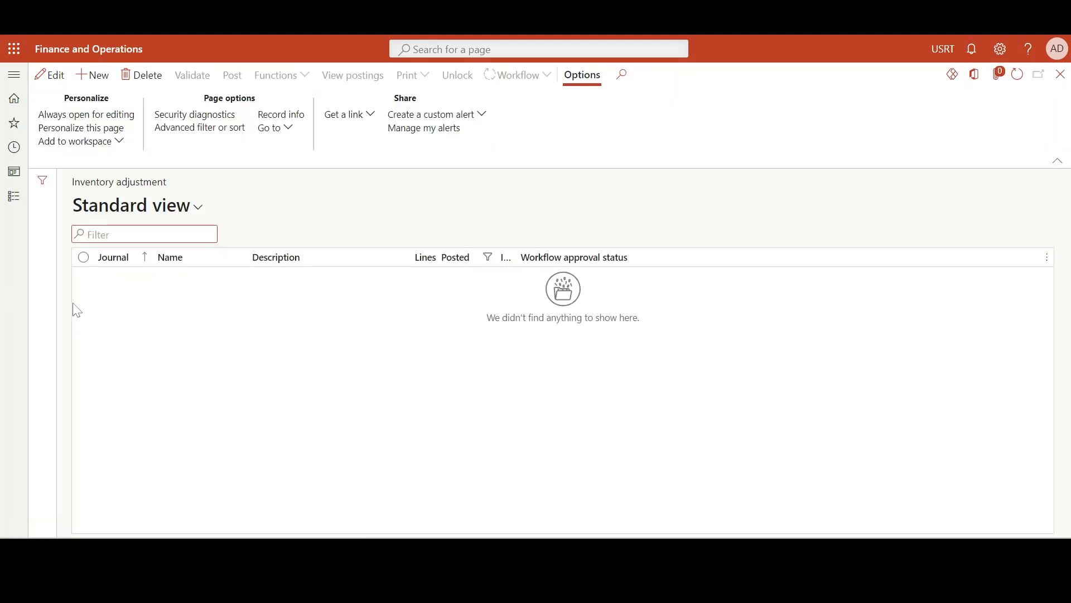
left_click(92, 75)
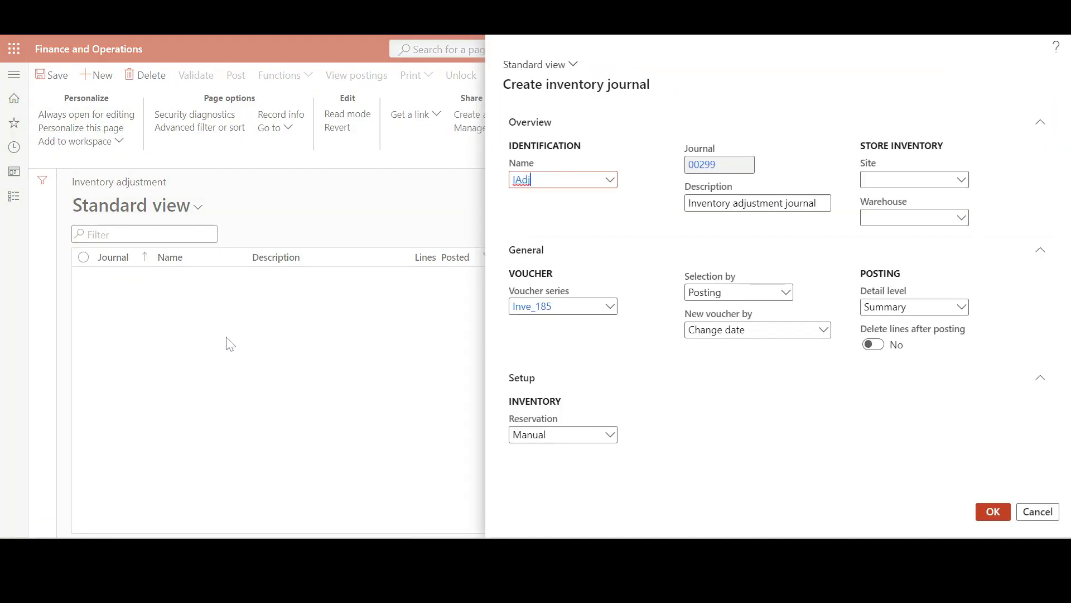
left_click(937, 218)
type("lo")
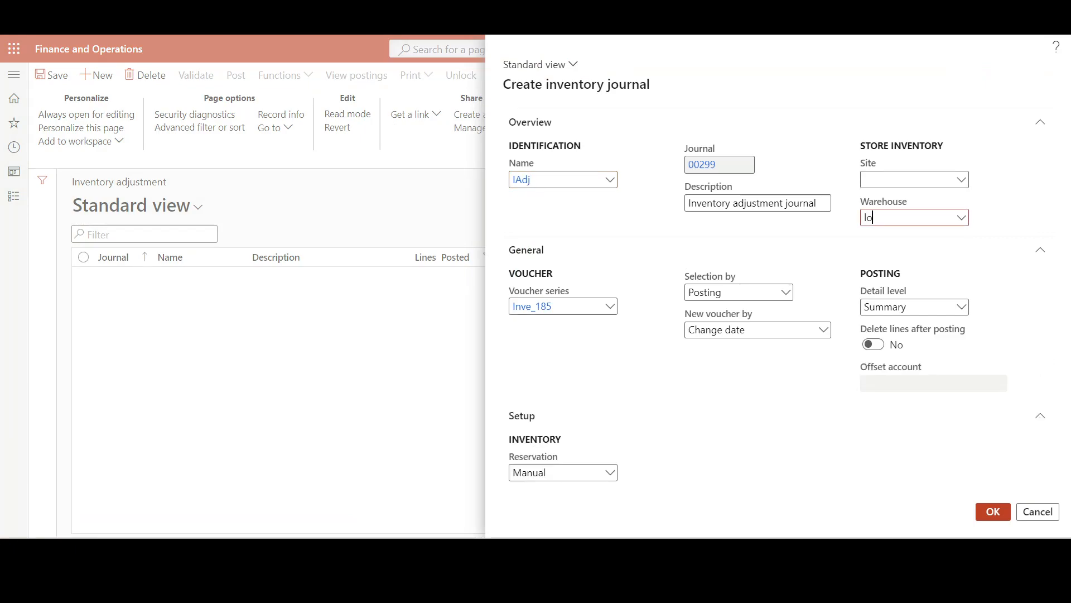
type("asange")
key("BackSpace")
key("BackSpace")
key("BackSpace")
key("BackSpace")
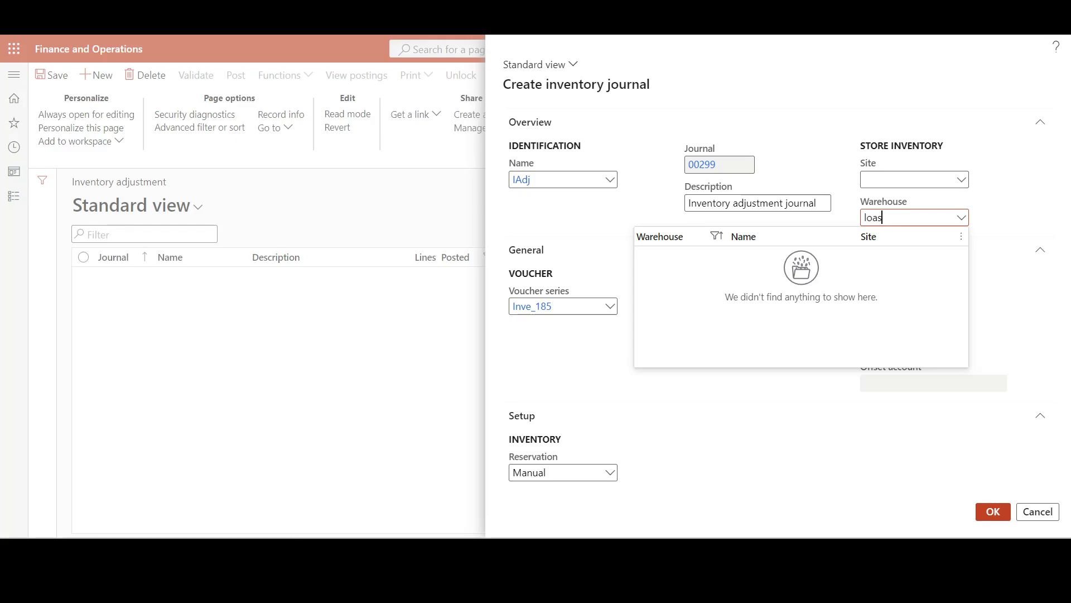
type("ange")
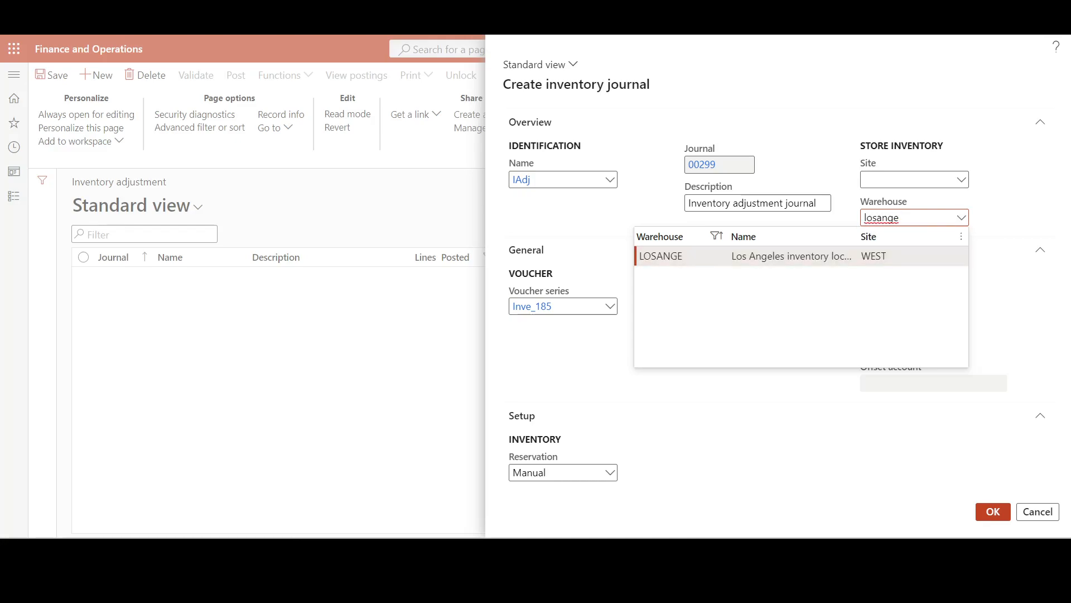
left_click(985, 511)
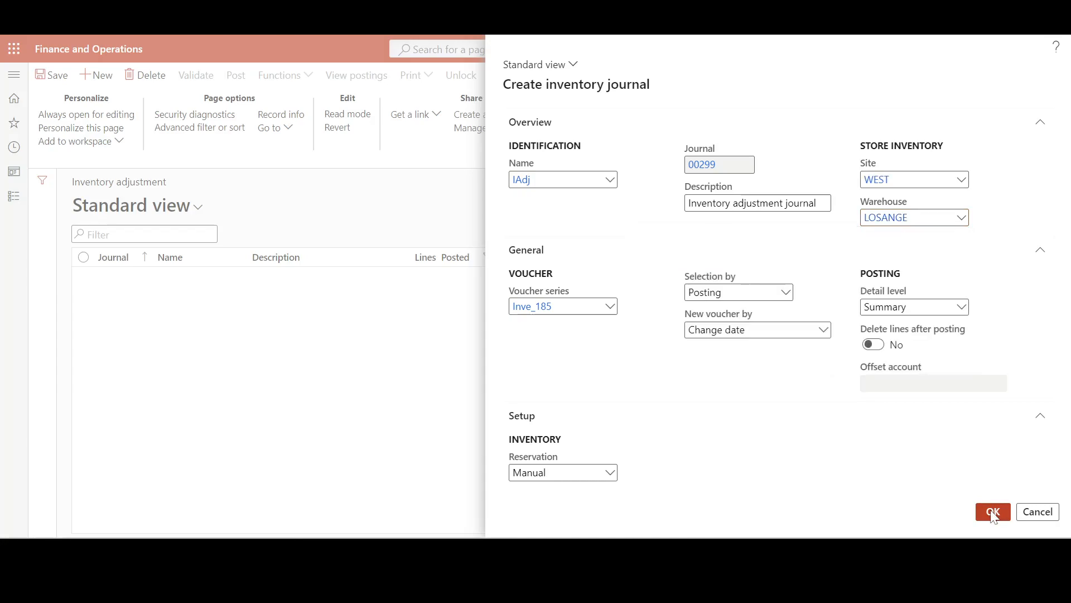
left_click(990, 513)
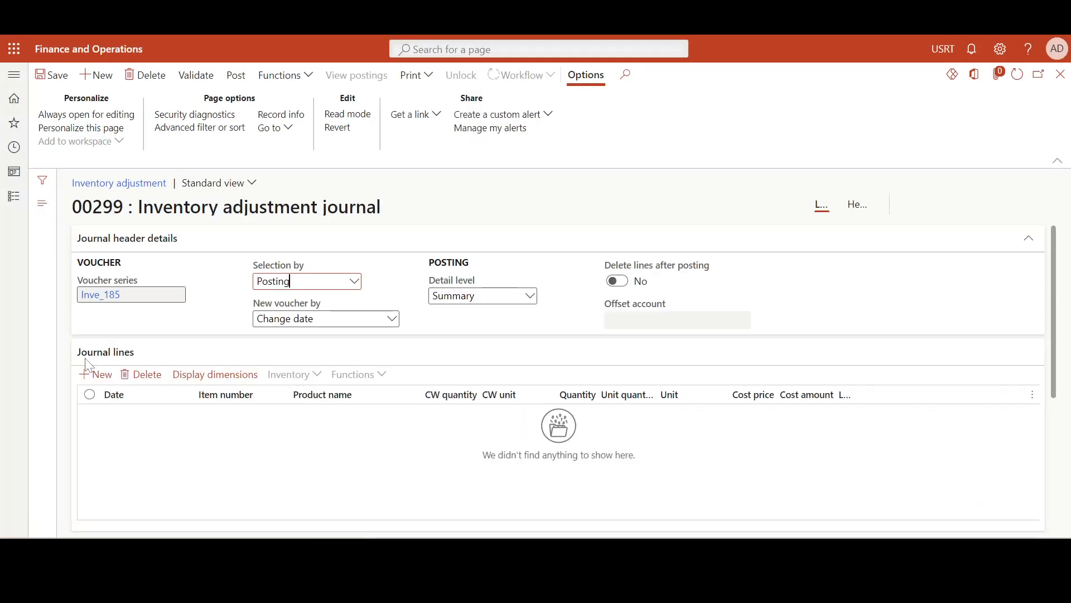
Add a journal line for item FIFO4 with a quantity of -1.00
left_click(98, 374)
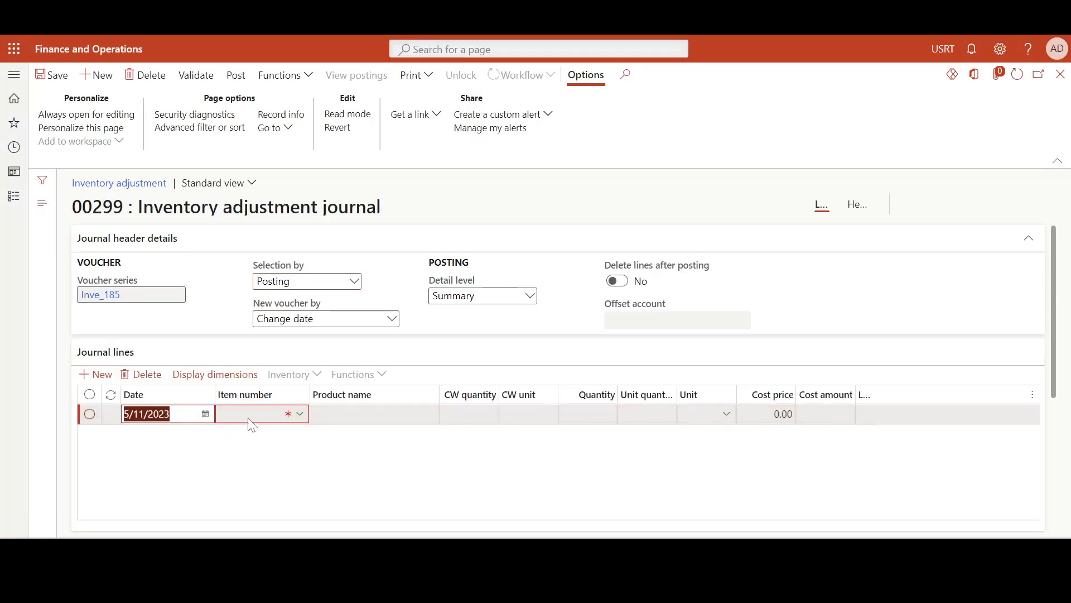
left_click(250, 416)
type("FIFO")
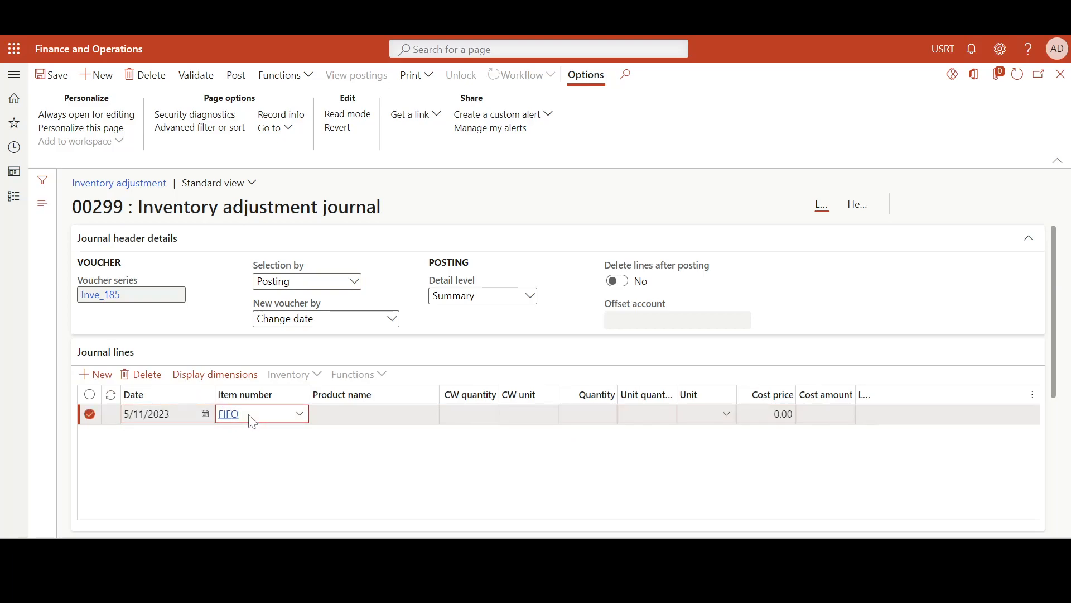
type("4")
key("Tab")
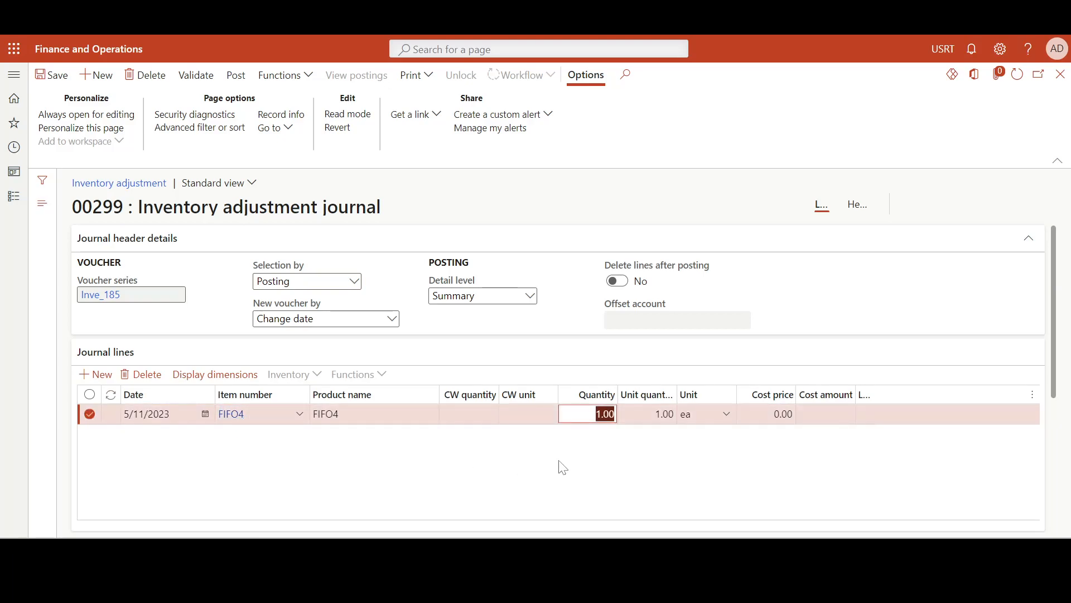
left_click(596, 413)
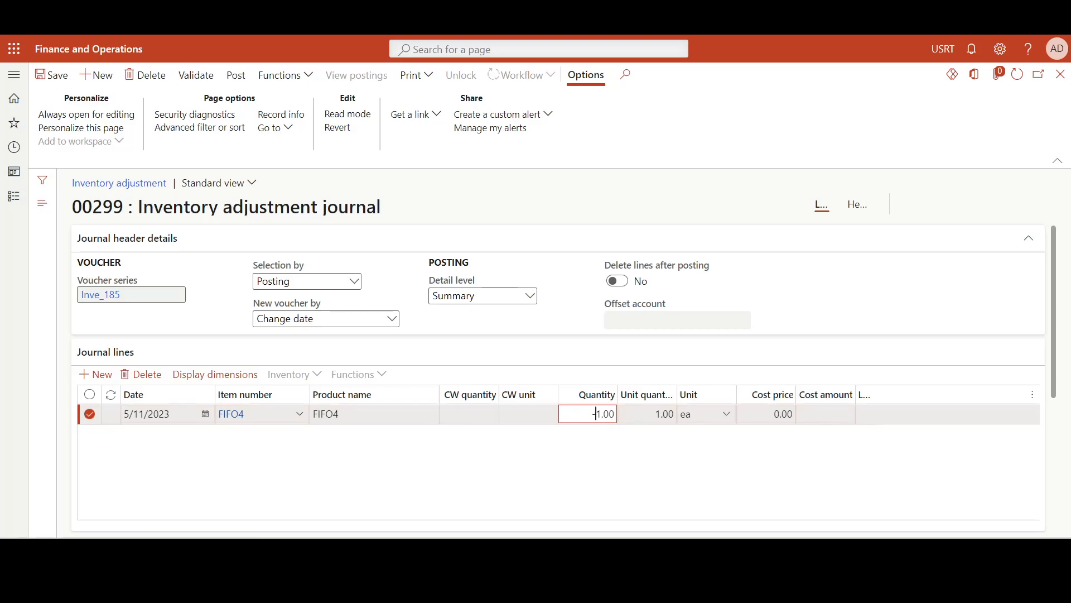
Save and post the FIFO4 inventory adjustment journal, and refresh FIFO4's inventory transactions to check the issue's cost
left_click(602, 462)
left_click(55, 75)
left_click(236, 75)
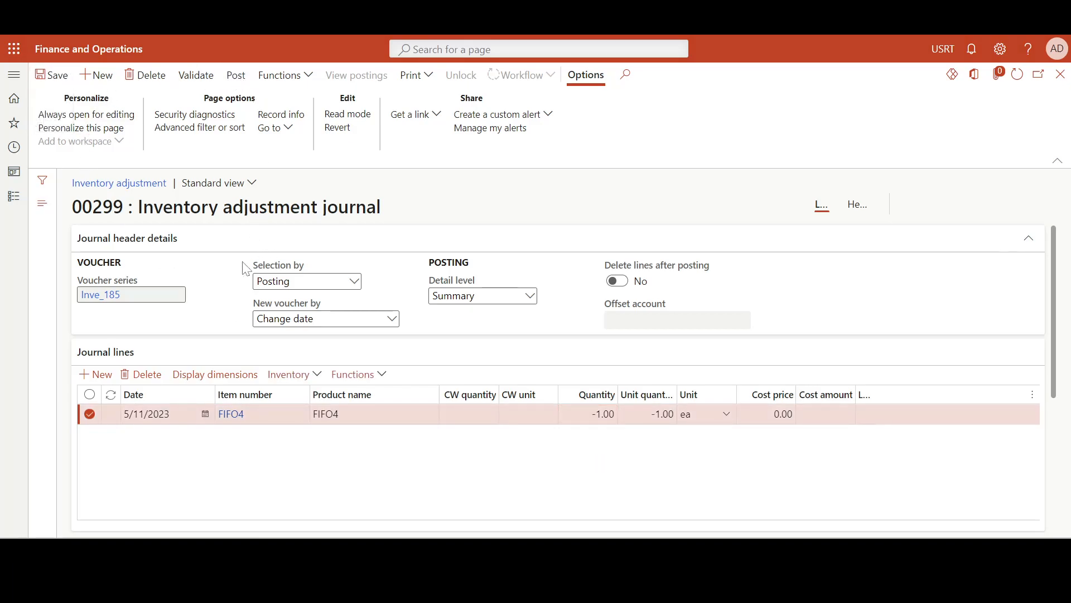
left_click(992, 511)
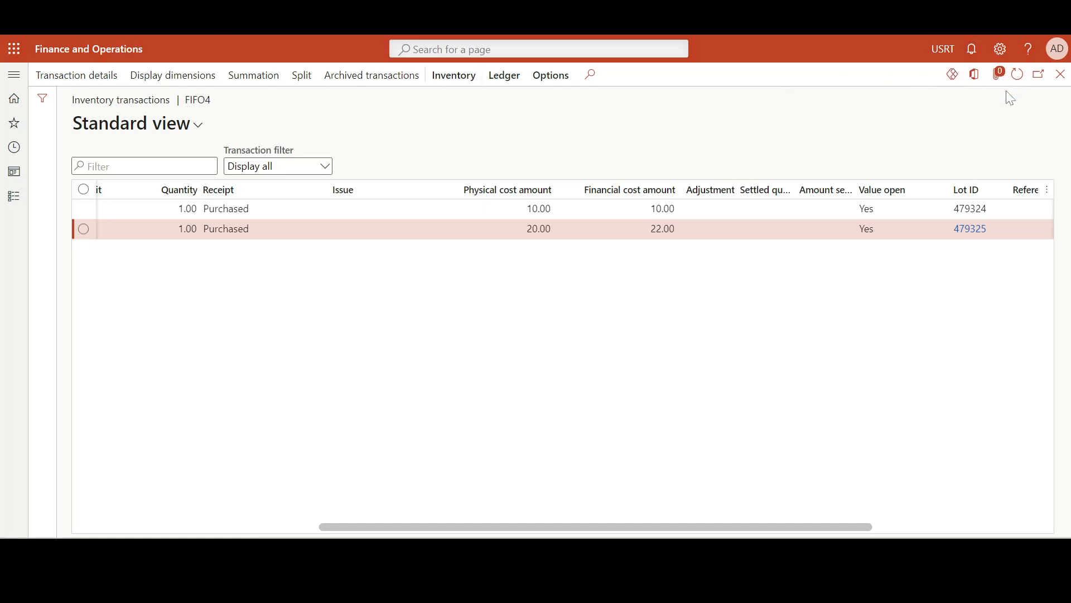
left_click(1018, 74)
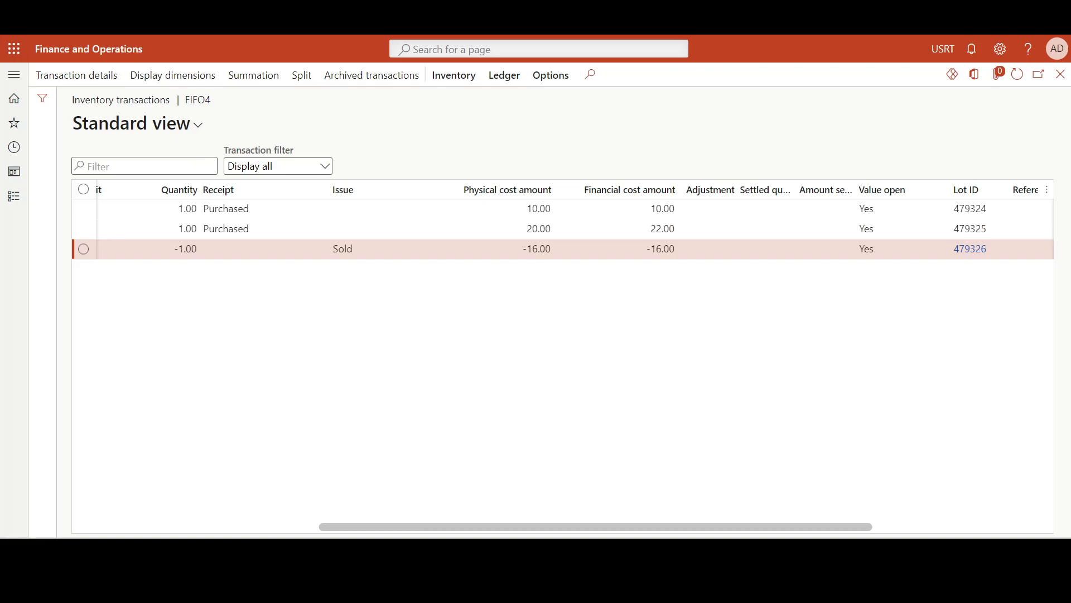
Create a purchase order for vendor Northwind Traders with LOSANGE as the warehouse
left_click(101, 14)
left_click(93, 83)
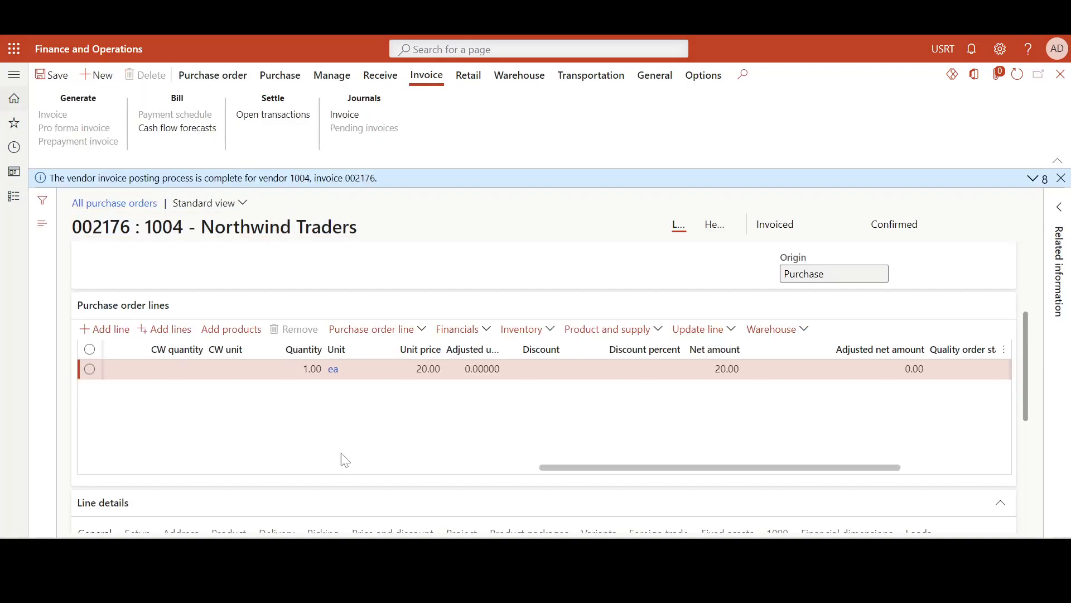
type("1004")
key("Tab")
key("Tab")
key("Tab")
key("Tab")
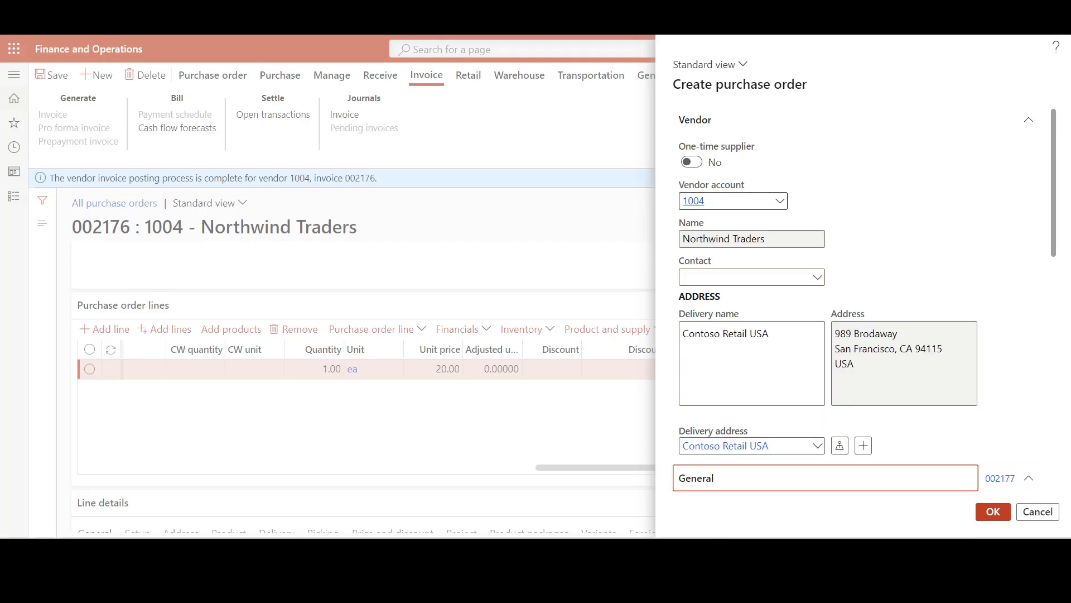
left_click(903, 400)
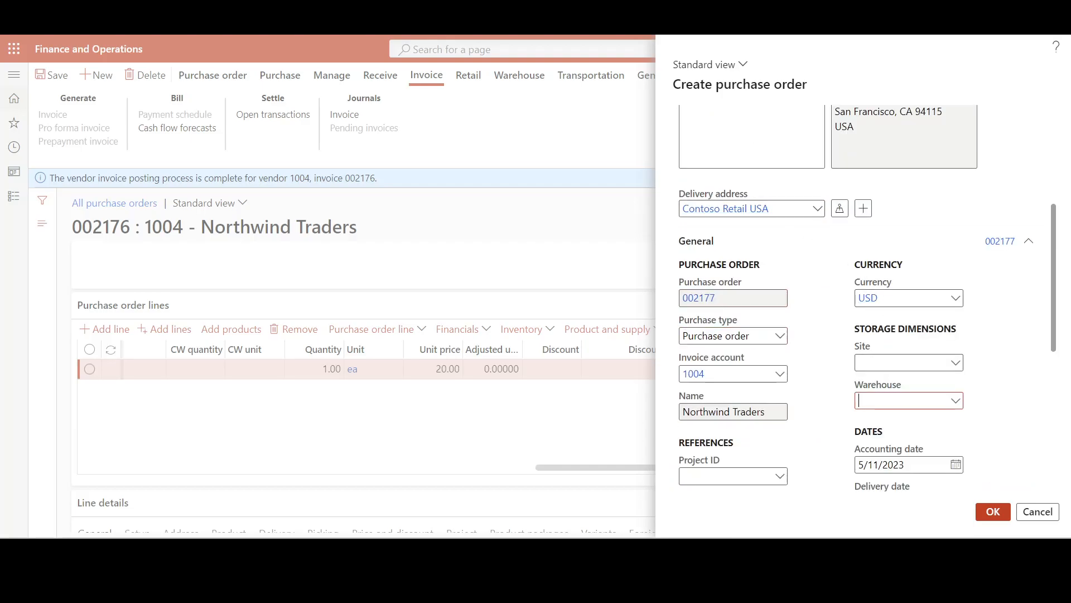
type("losange")
scroll(924, 385, "up", 1)
left_click(992, 515)
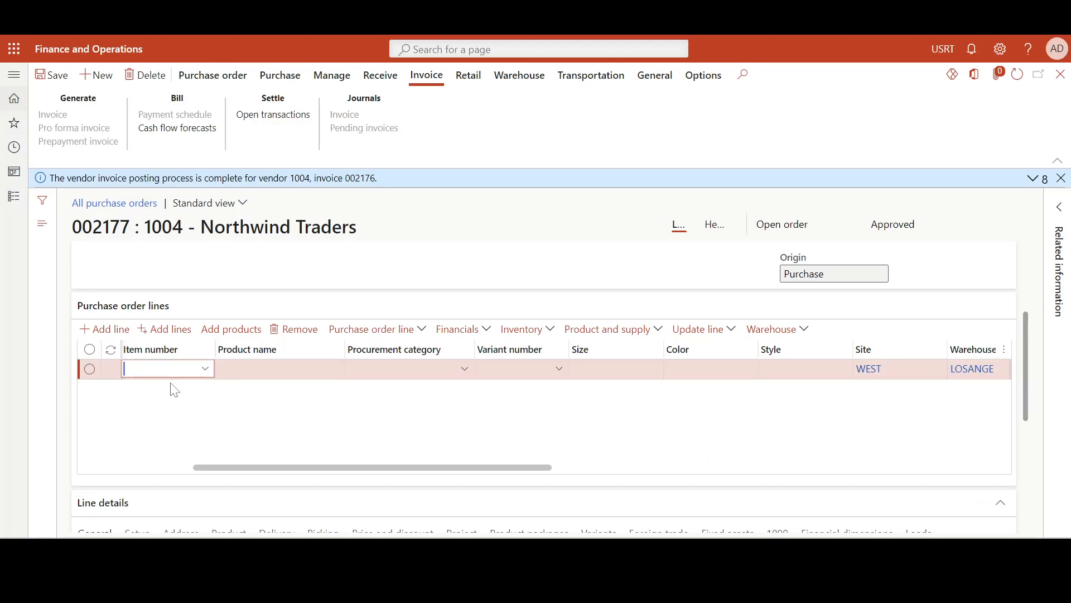
Fill the order line with item FIFO4 at a unit price of 25.00, and save and confirm the purchase order
type("4")
key("Tab")
key("Tab")
key("Tab")
key("Tab")
key("Tab")
key("Tab")
key("Tab")
key("Tab")
key("Tab")
key("Tab")
key("Tab")
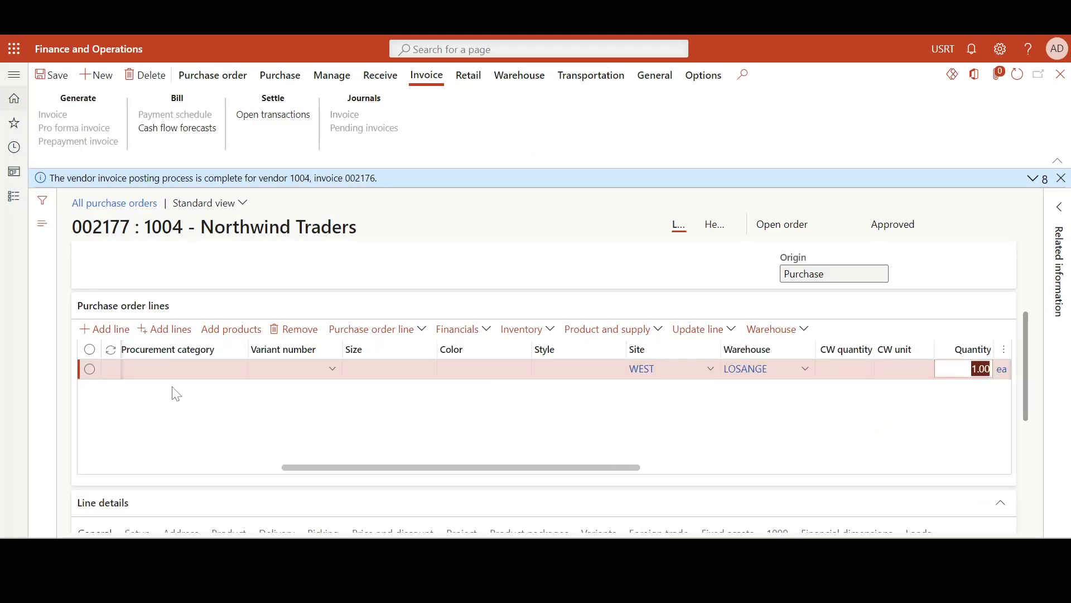
left_click(903, 369)
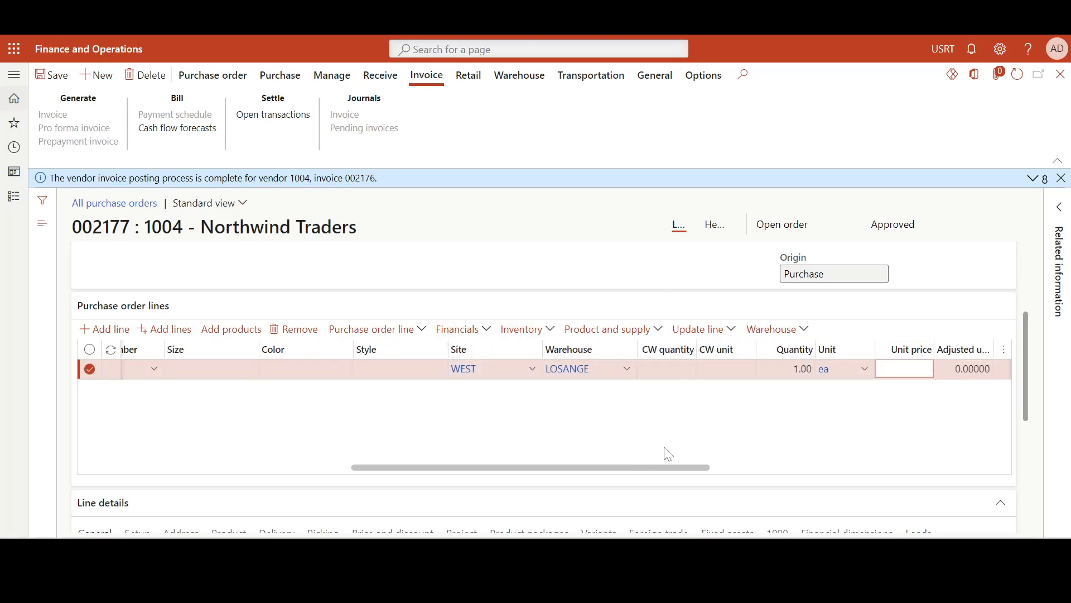
key("Tab")
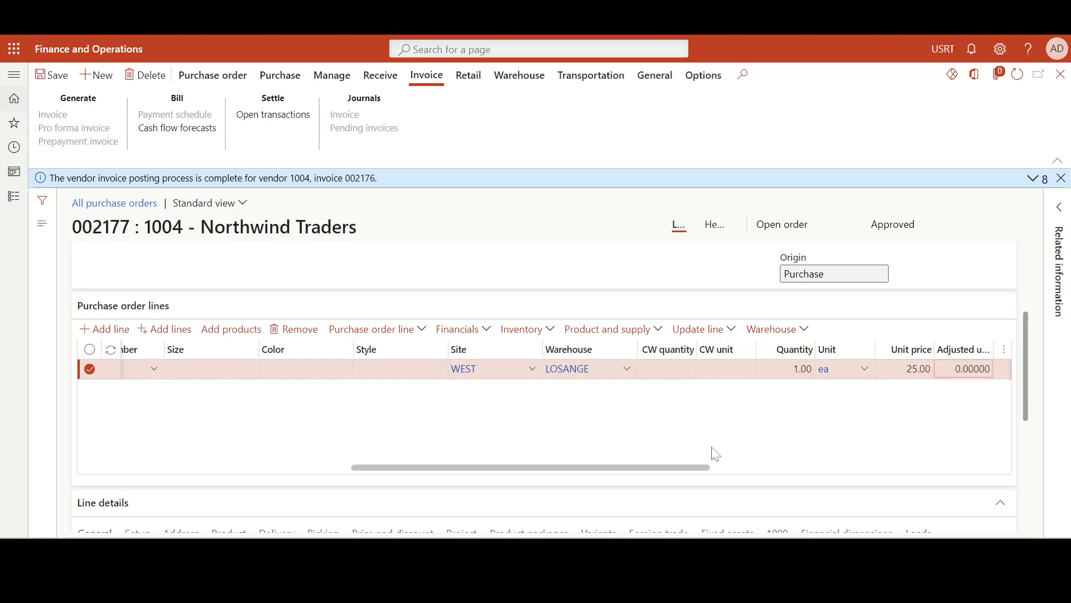
left_click(54, 80)
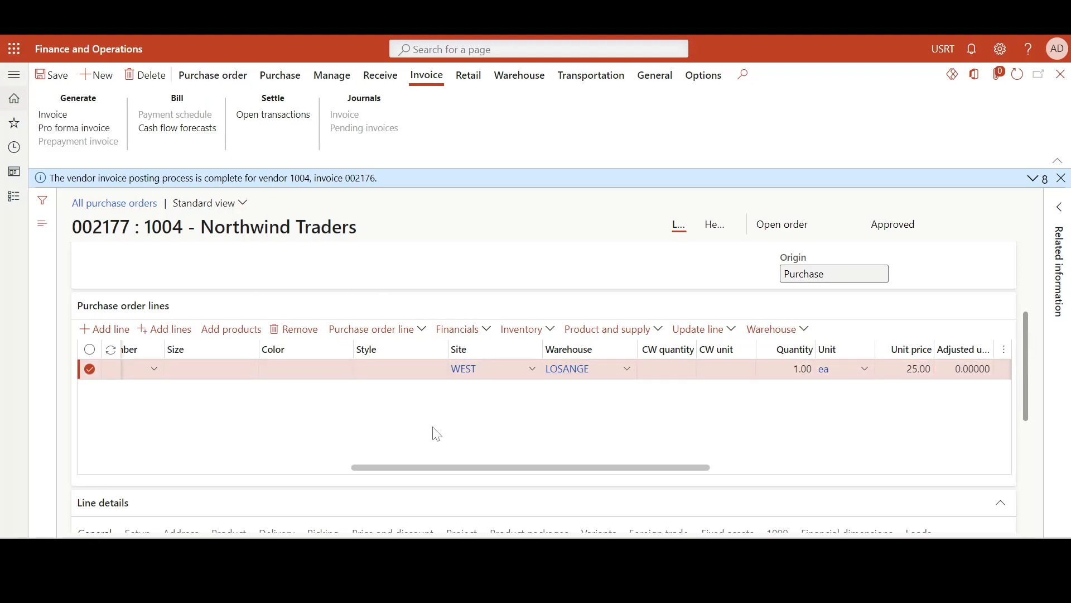
left_click(282, 77)
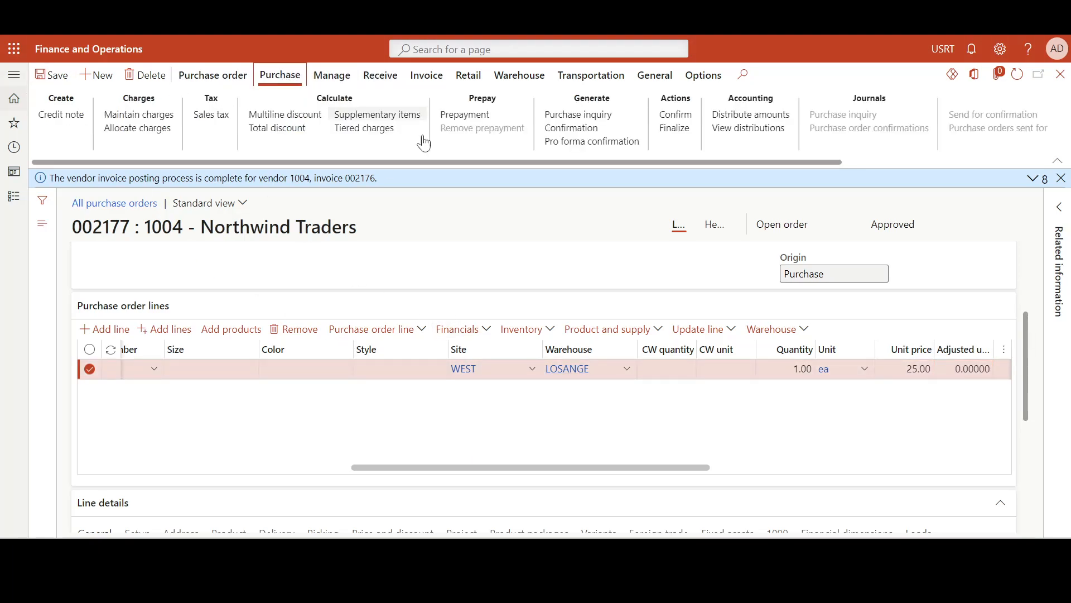
left_click(690, 115)
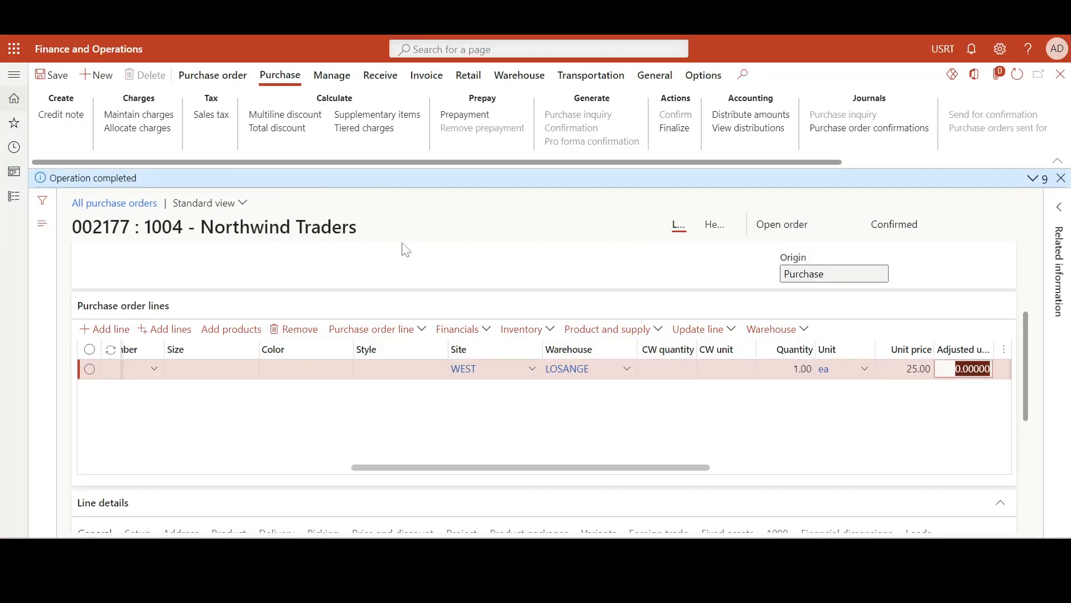
Post the product receipt using the purchase order number as receipt number, and check the physical and financial costs in FIFO4's refreshed inventory transactions
left_click(381, 75)
left_click(85, 116)
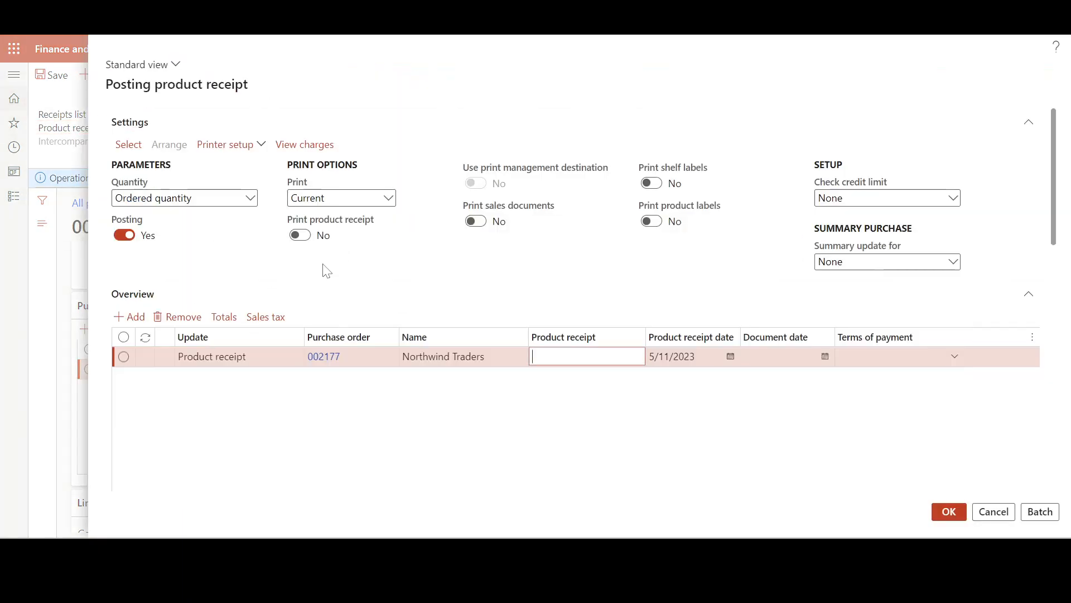
left_click(306, 360)
key("ctrl+c")
left_click(569, 357)
key("ctrl+v")
left_click(575, 386)
left_click(942, 514)
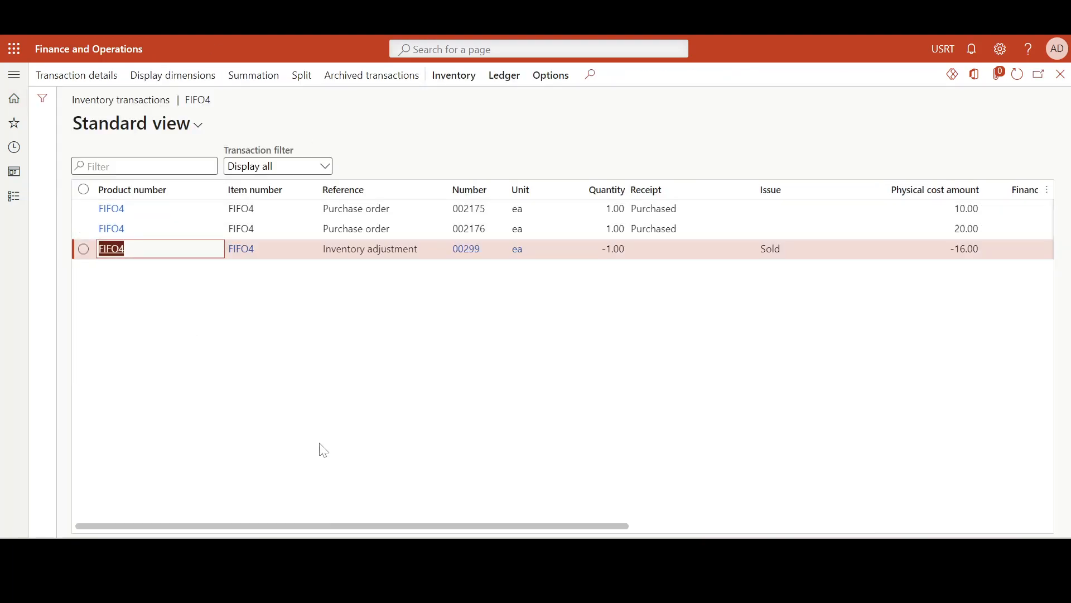
left_click(1018, 75)
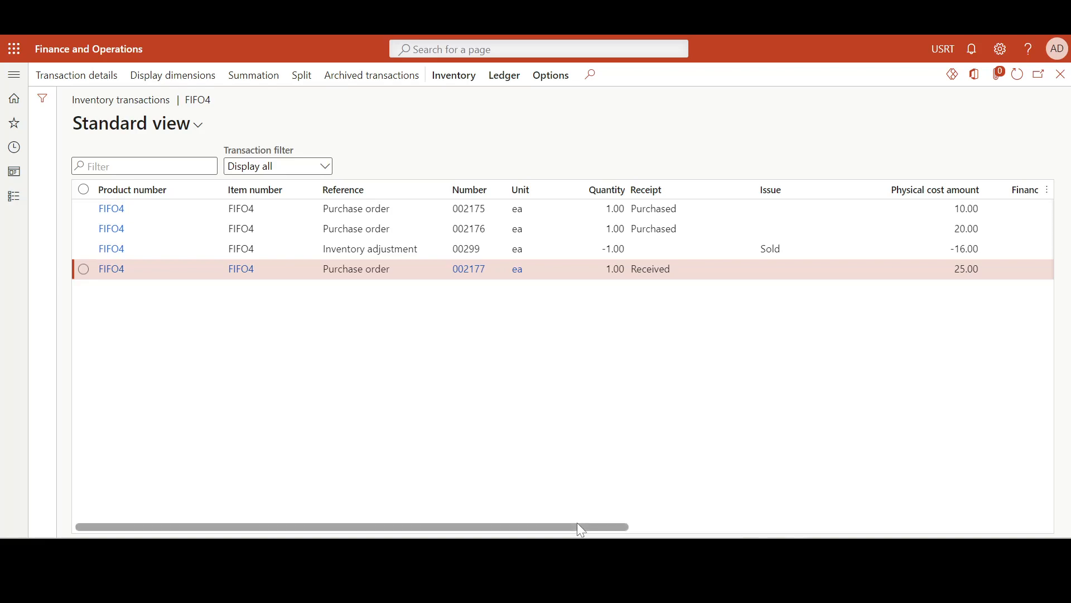
left_click_drag(578, 526, 708, 528)
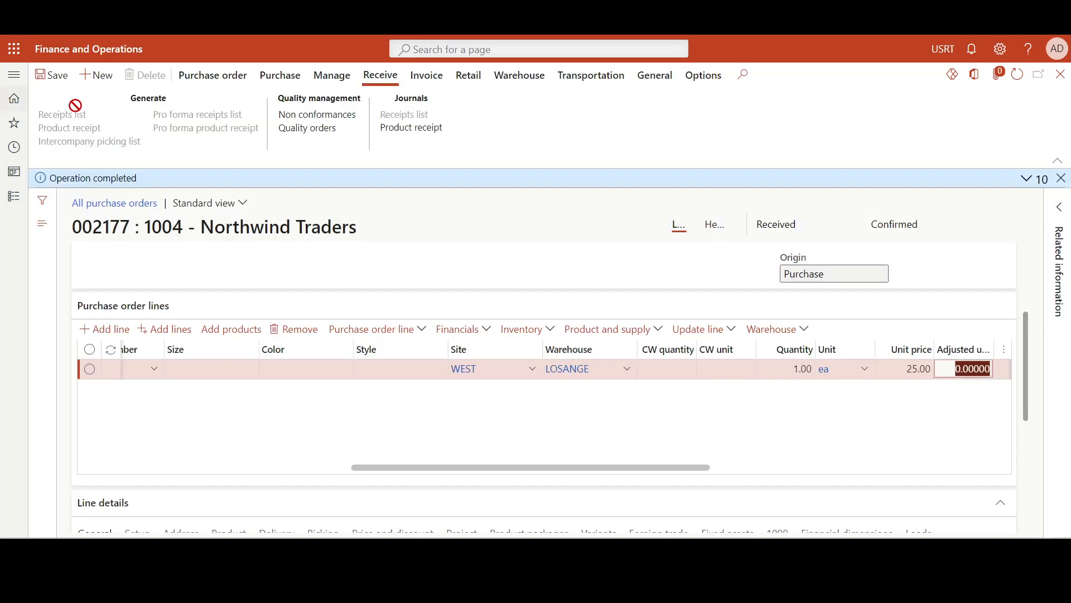
Create another purchase order for vendor Northwind Traders with LOSANGE as the warehouse
left_click(97, 76)
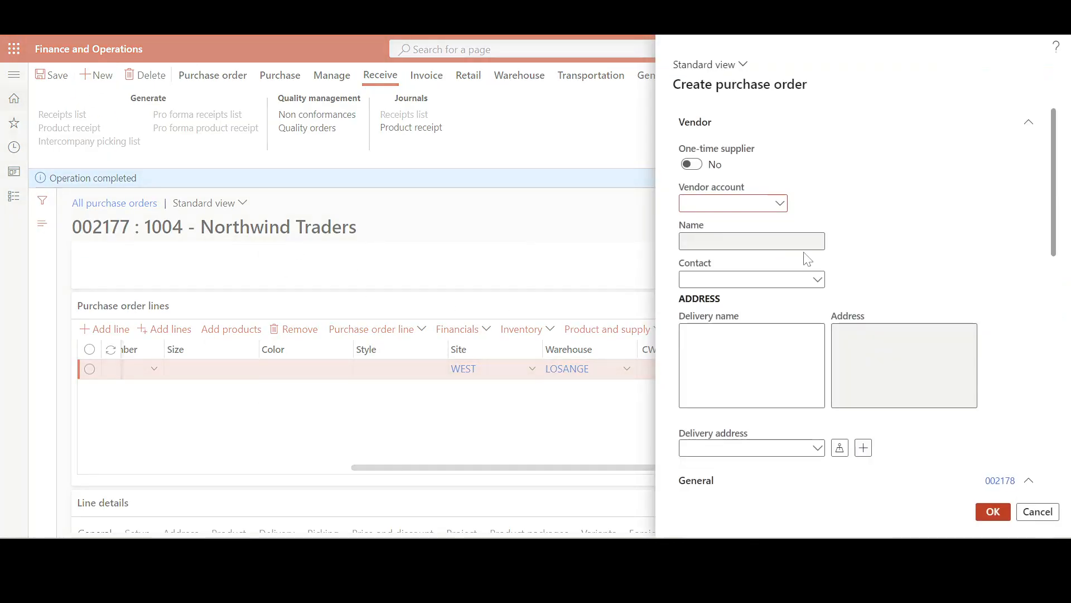
type("1004")
key("Tab")
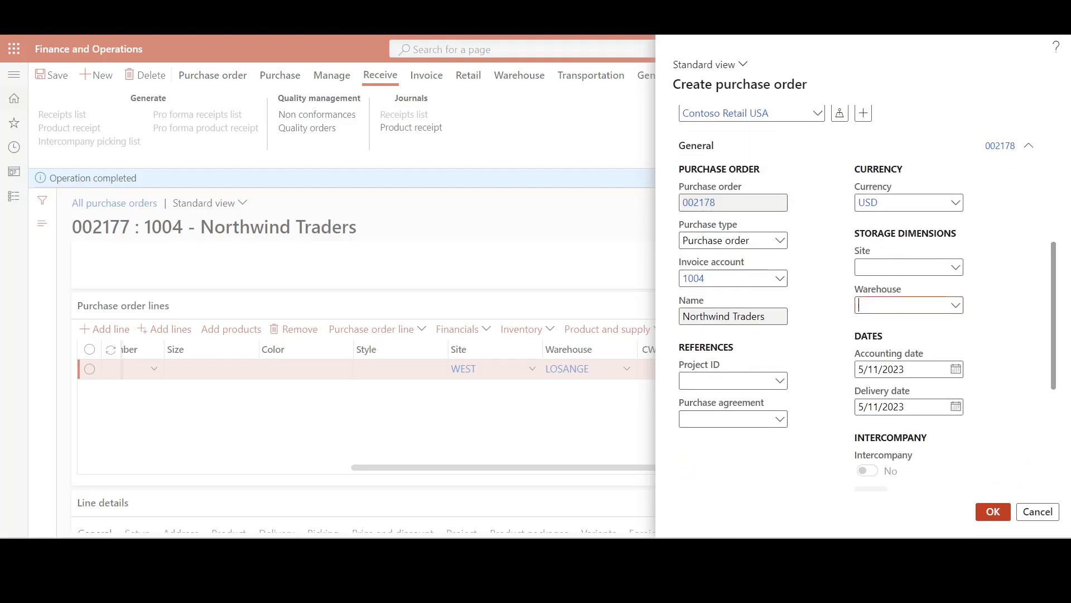
type("Loa")
type("ange")
left_click(898, 344)
left_click(996, 516)
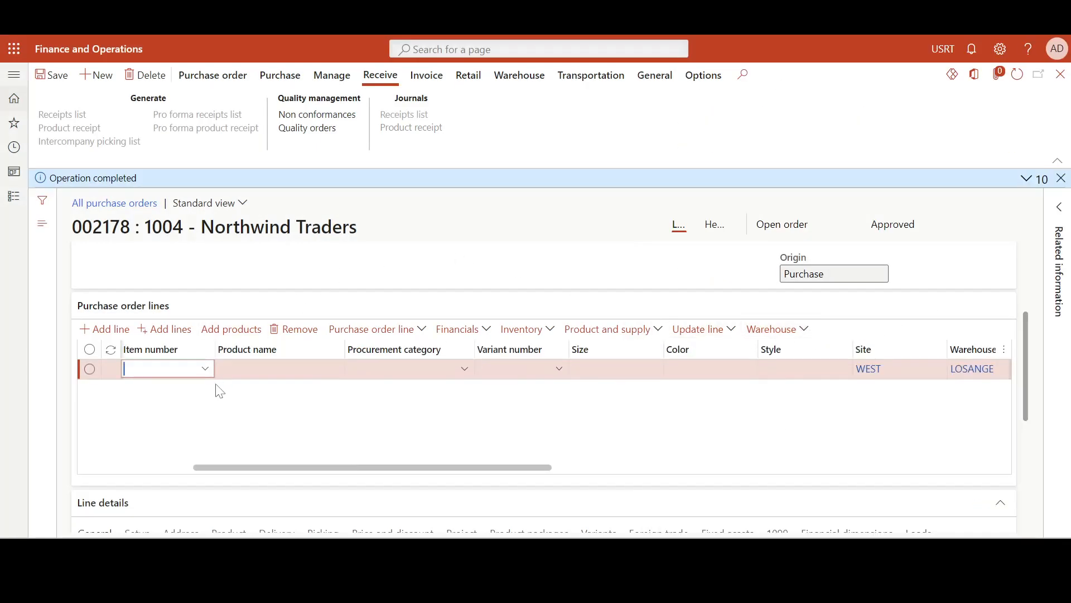
Fill the order line with item FIFO4 at a unit price of 30.00, and save and confirm the purchase order
type("FIFO")
key("Tab")
key("Tab")
key("Tab")
key("Tab")
key("Tab")
key("Tab")
key("Tab")
key("Tab")
key("Tab")
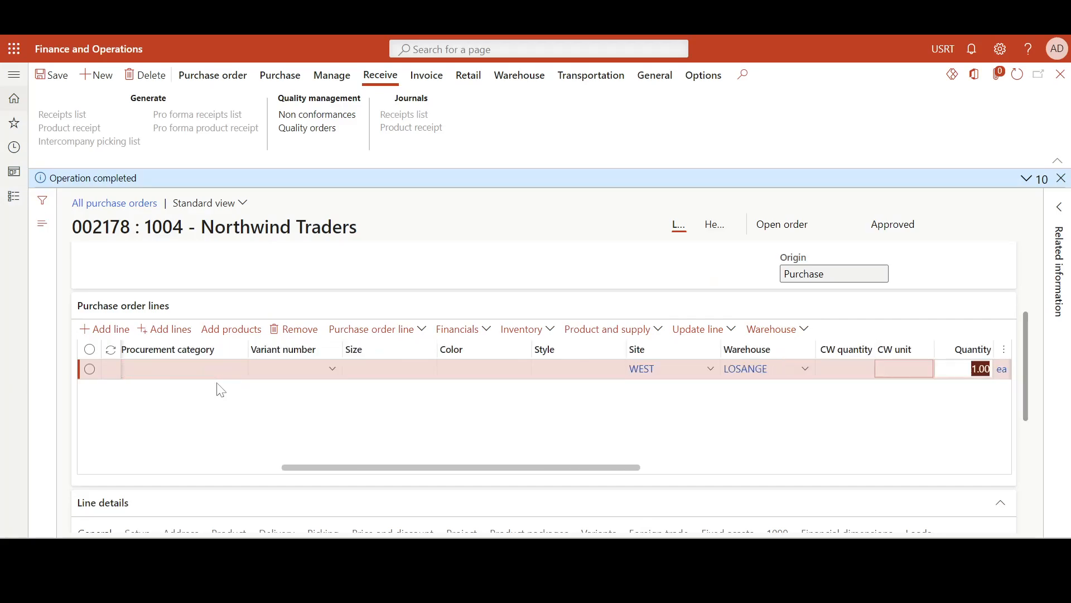
key("Tab")
key("Tab")
key("Tab")
left_click(908, 370)
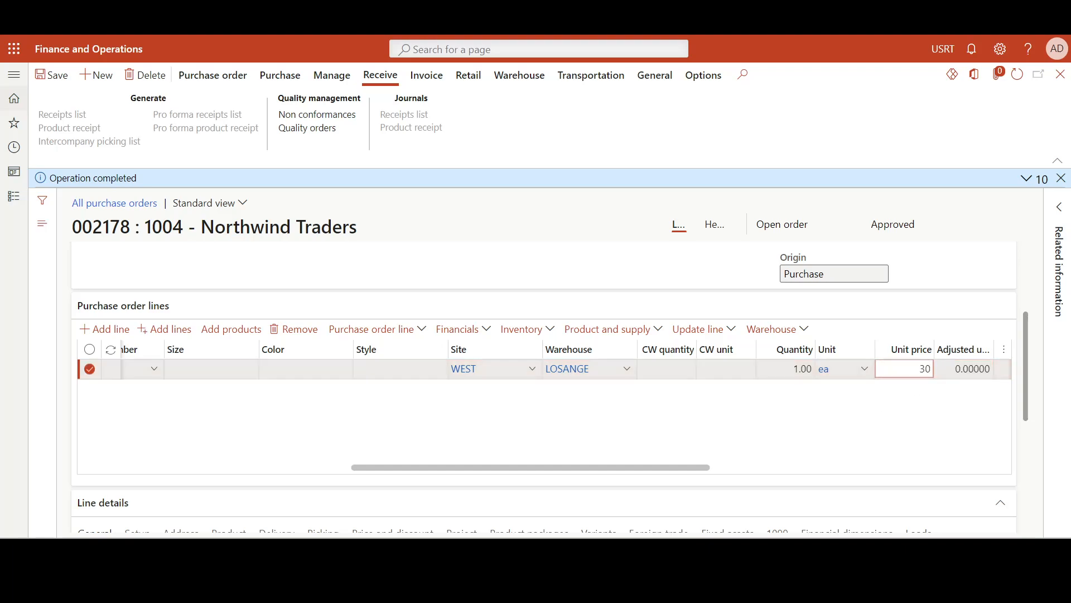
left_click(862, 419)
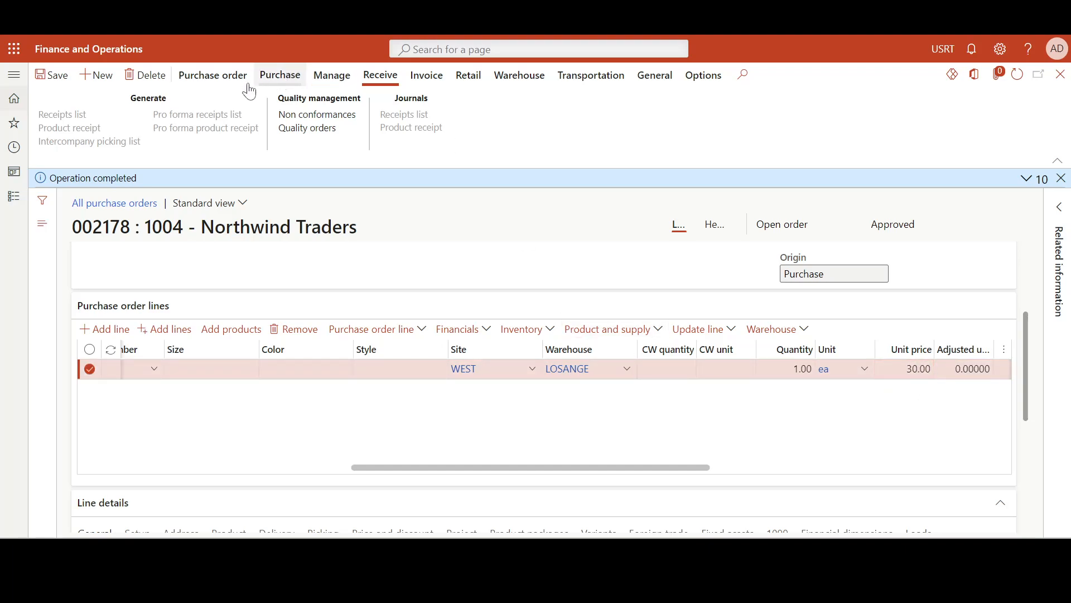
left_click(57, 80)
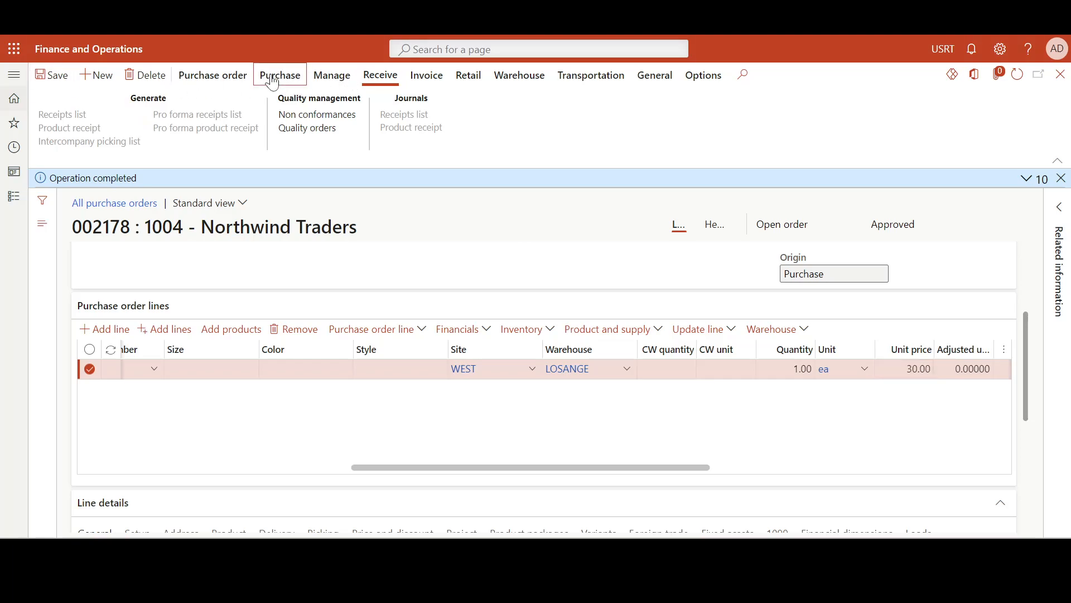
left_click(280, 75)
left_click(676, 115)
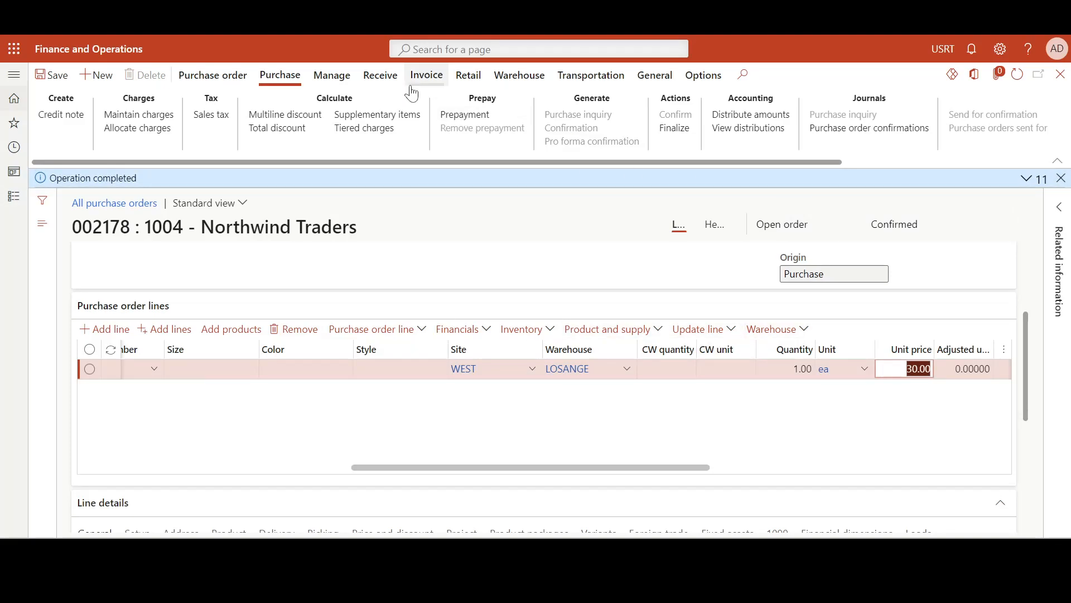
Post the product receipt for the 30.00 FIFO4 purchase, using the purchase order number as the product receipt number
left_click(381, 75)
left_click(98, 130)
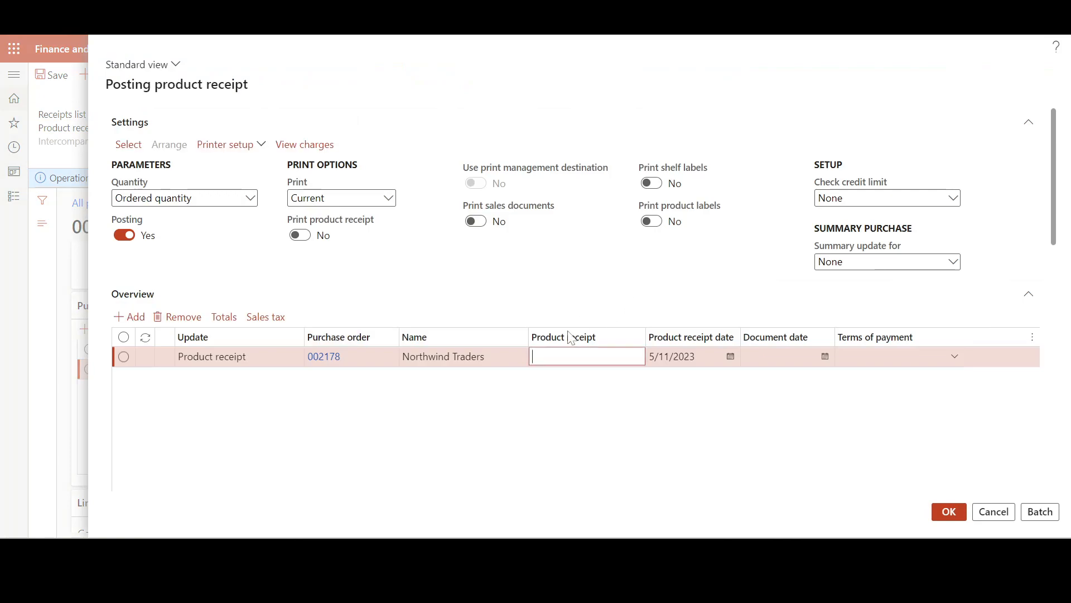
left_click(311, 356)
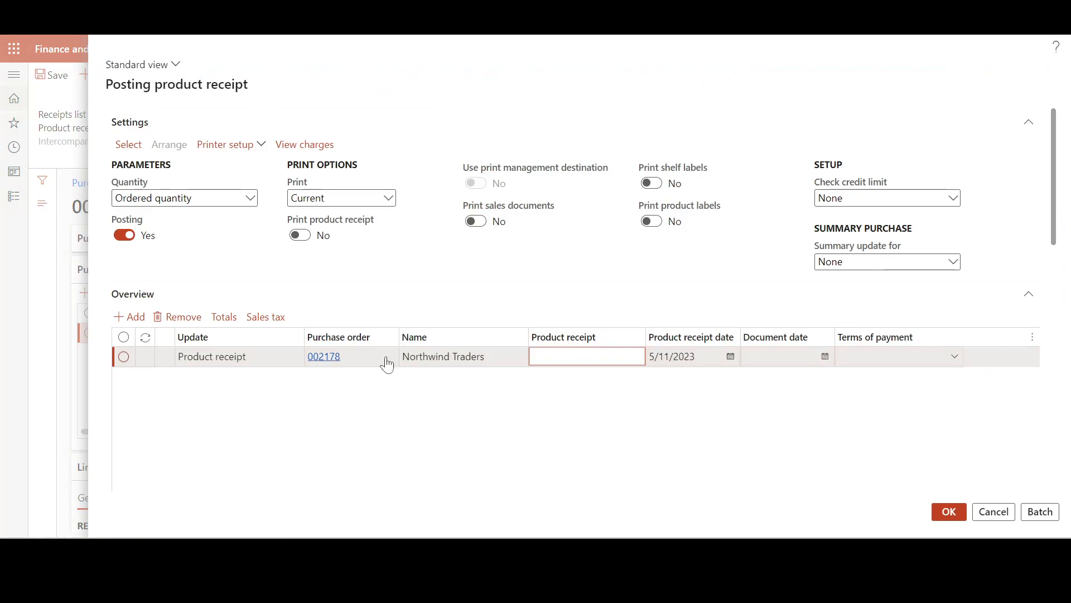
left_click(308, 360)
left_click(587, 356)
key("ctrl+v")
left_click(620, 407)
left_click(950, 512)
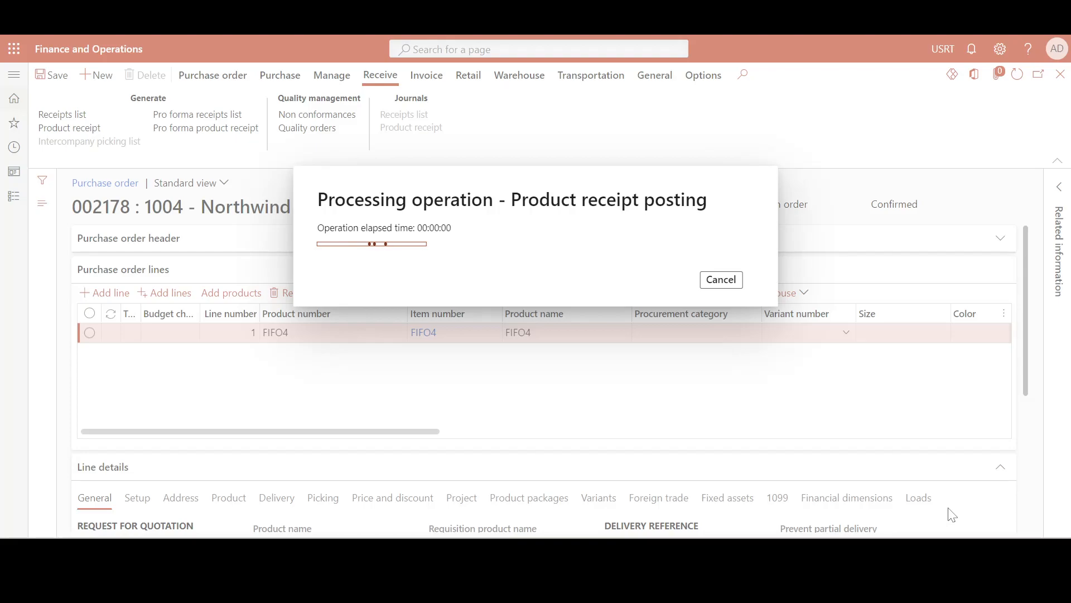
Post the vendor invoice with the purchase order number as invoice number, and refresh FIFO4's inventory transactions to check the costs
left_click(427, 74)
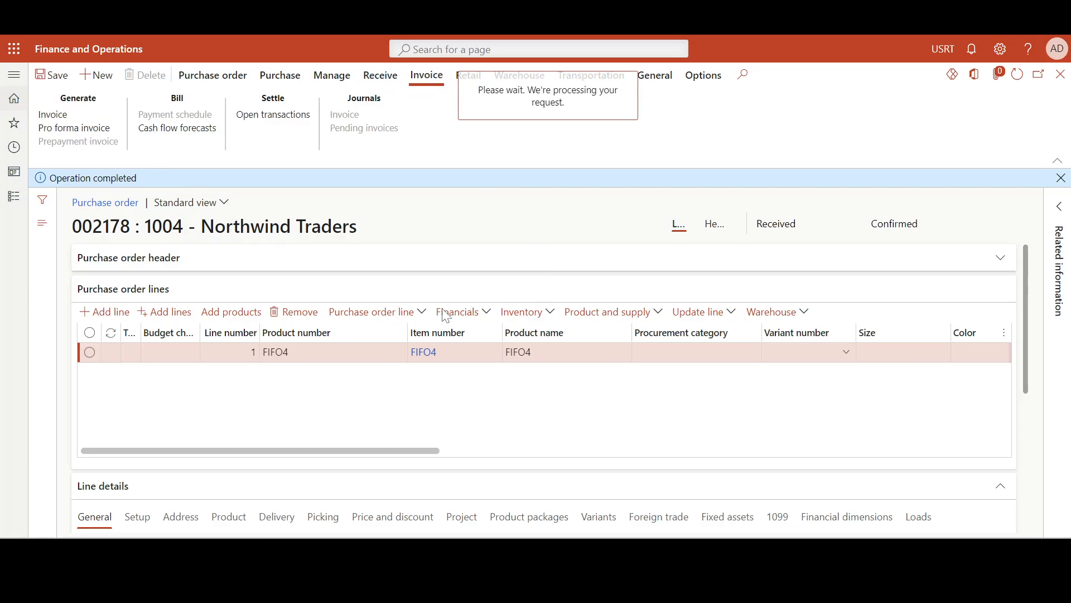
left_click(287, 296)
key("ctrl+v")
left_click(363, 354)
scroll(494, 328, "down", 4)
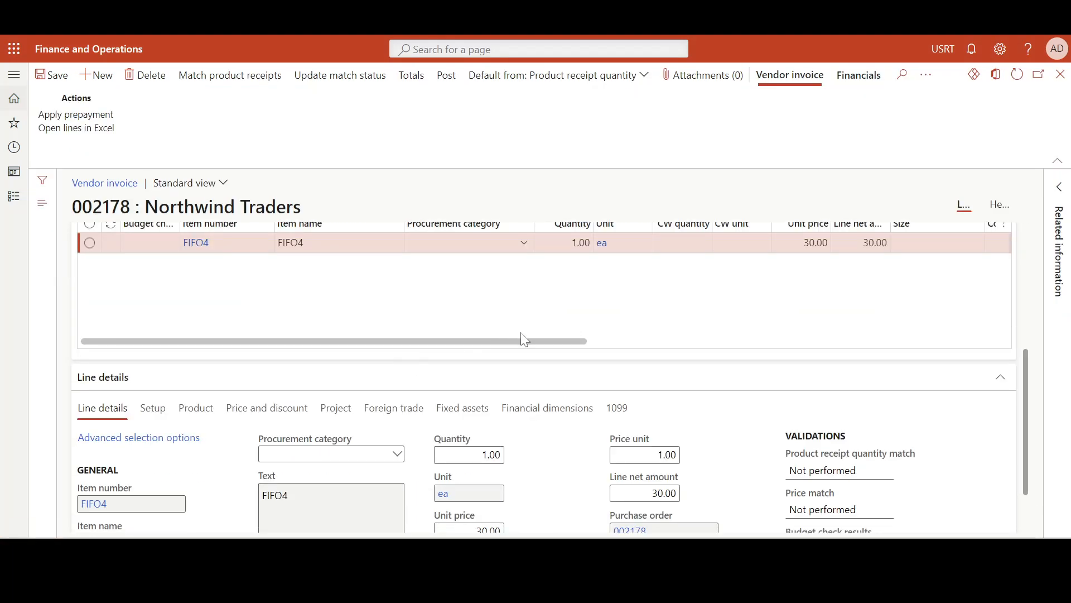
scroll(368, 246, "up", 4)
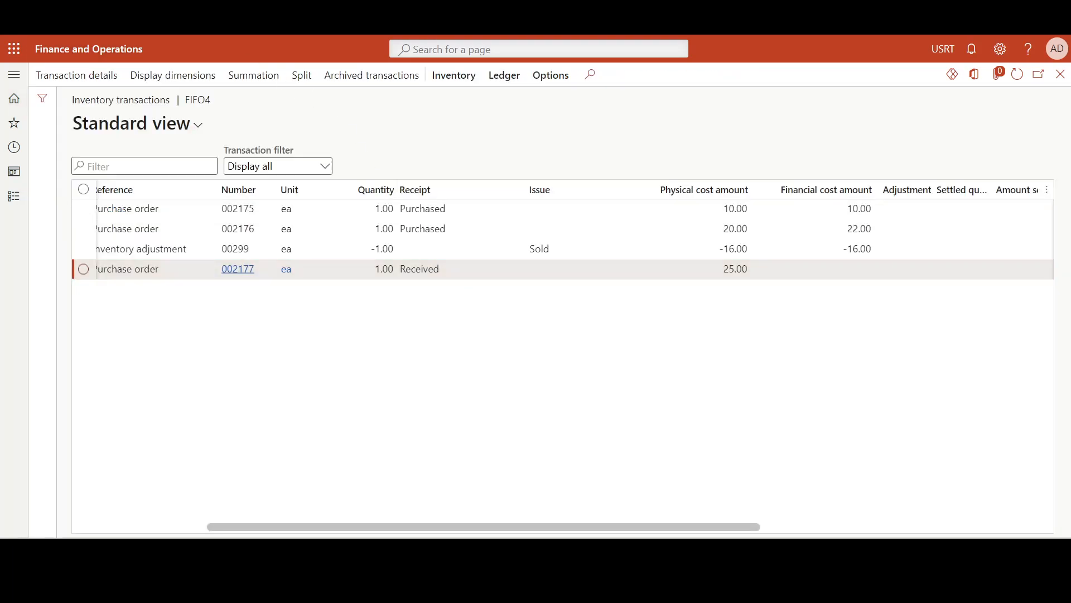
left_click(1017, 74)
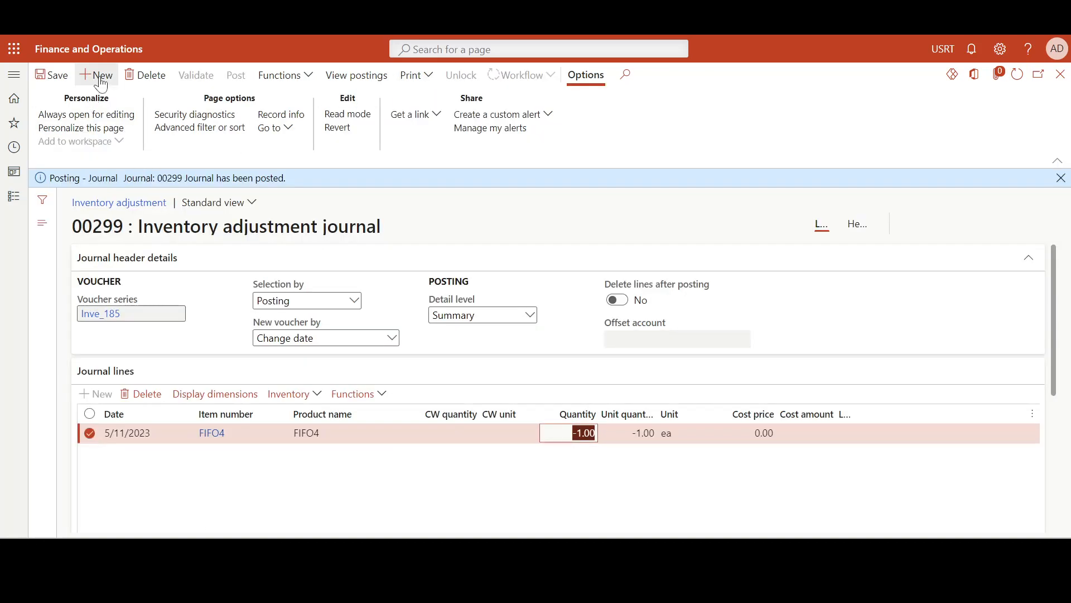
Create a new inventory adjustment journal with the name IAdj and LOSANGE as the warehouse
left_click(98, 75)
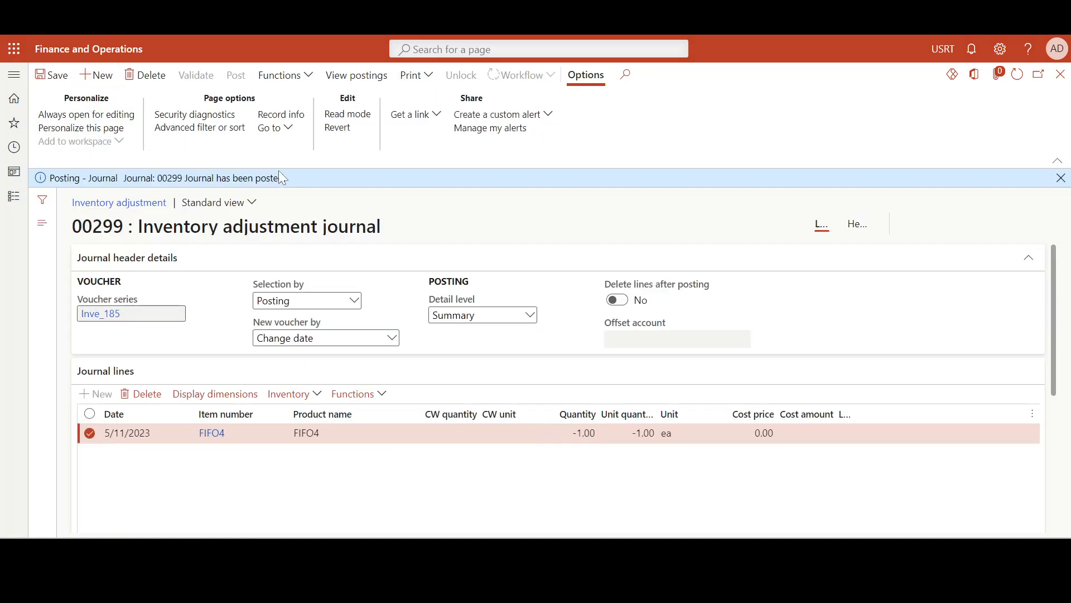
left_click(864, 217)
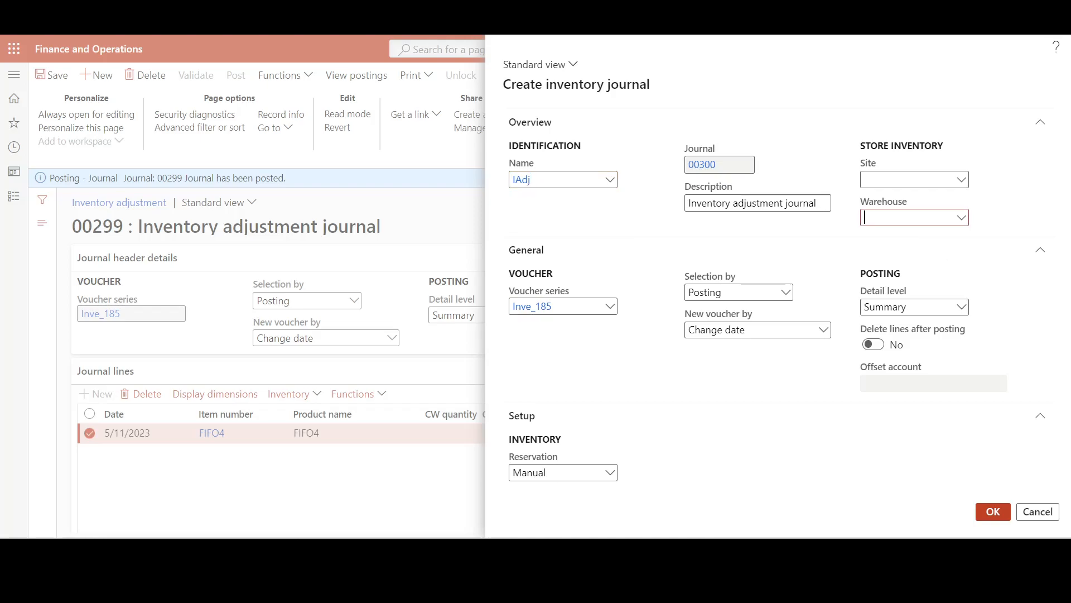
type("loas")
key("BackSpace")
key("BackSpace")
type("sange")
left_click(988, 511)
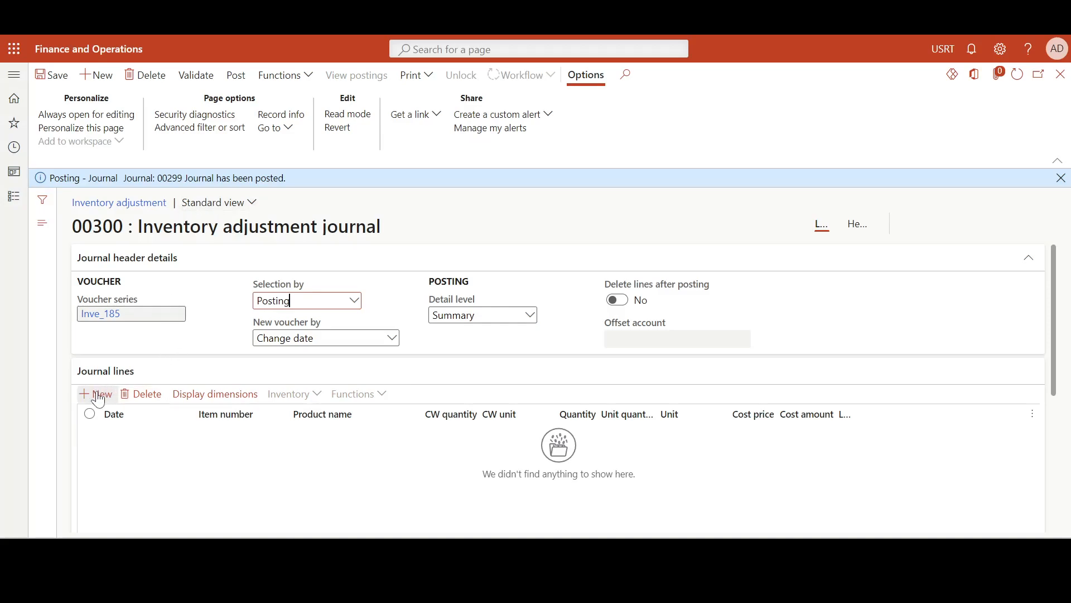
Add a journal line for item FIFO4 with a quantity of -1.00 and save the journal
left_click(265, 464)
left_click(268, 434)
type("FIF")
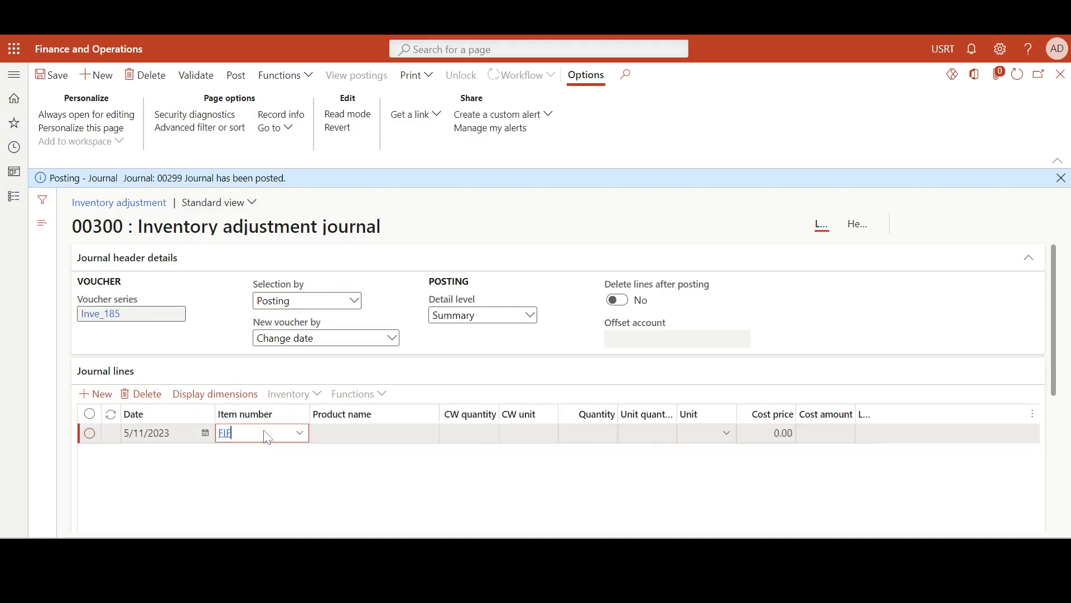
type("O4")
key("Tab")
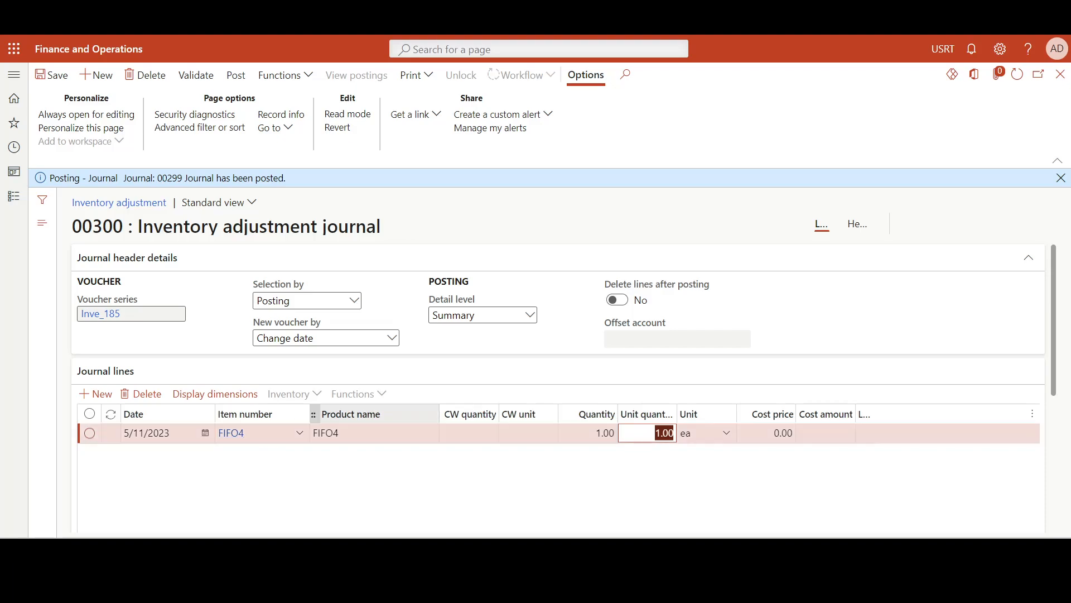
key("shift+Tab")
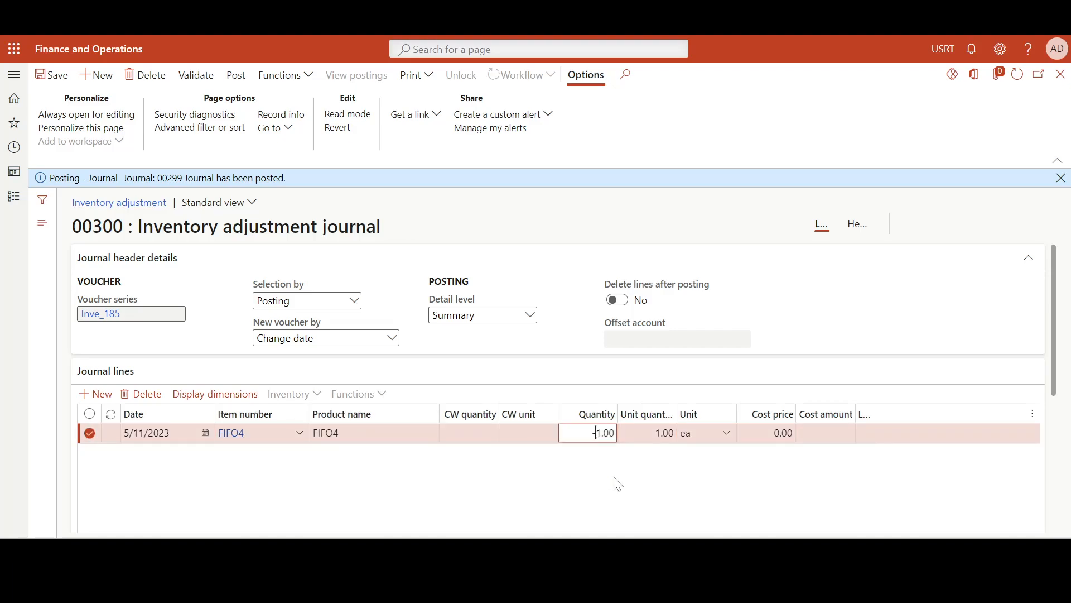
type("-")
left_click(45, 75)
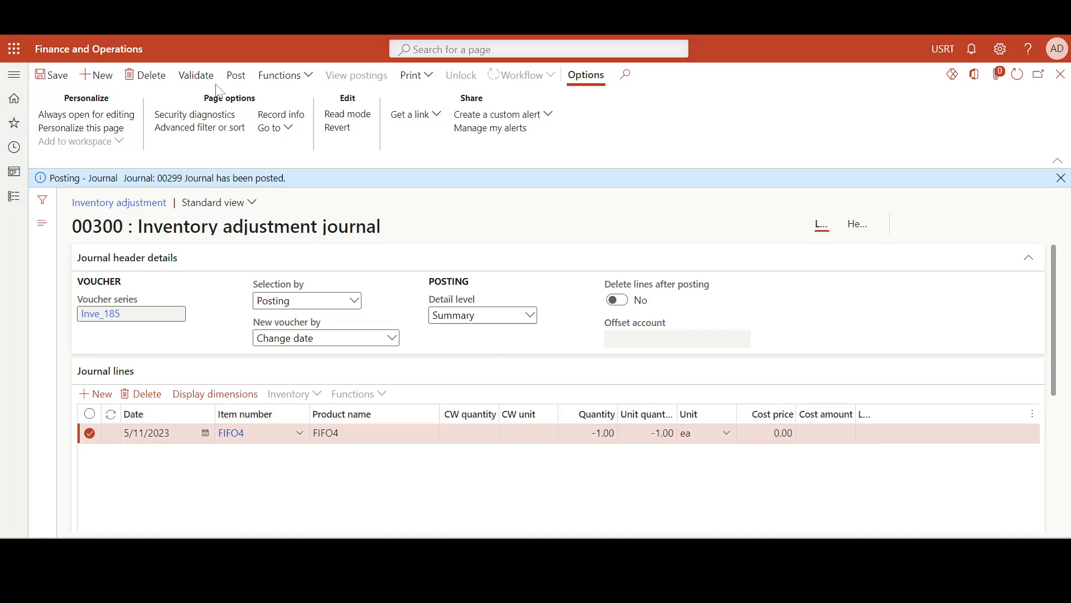
Post the inventory adjustment journal and refresh FIFO4's inventory transactions to check the issue cost
left_click(236, 76)
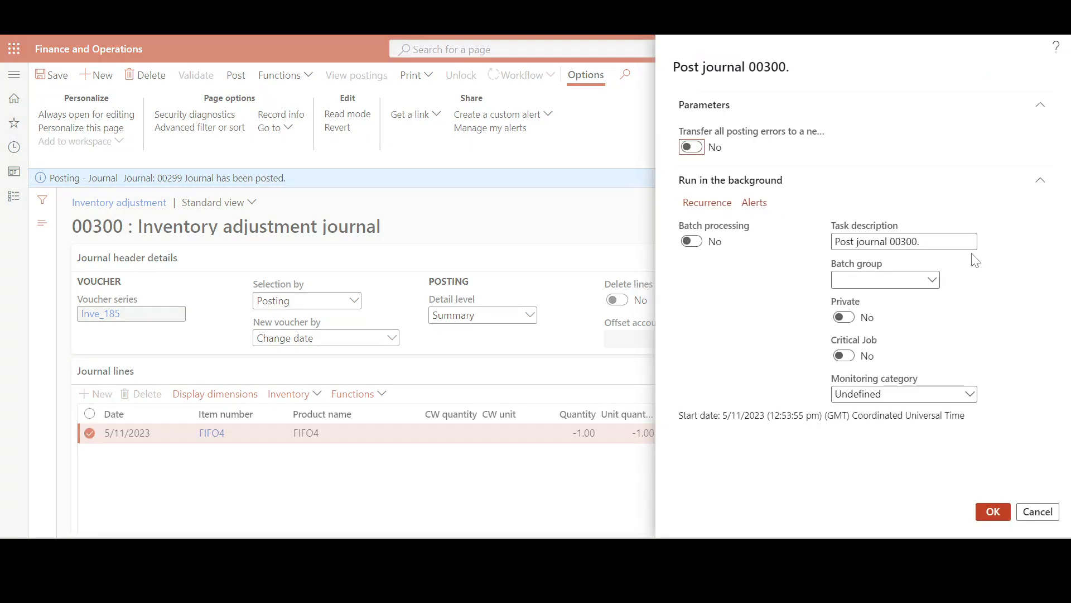
left_click(993, 511)
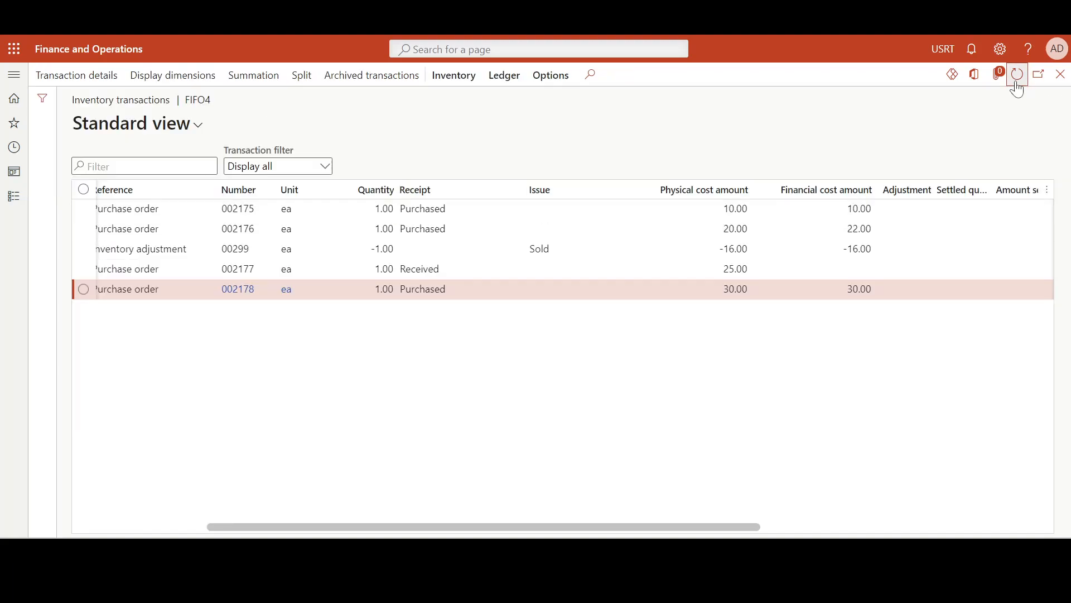
left_click(1017, 83)
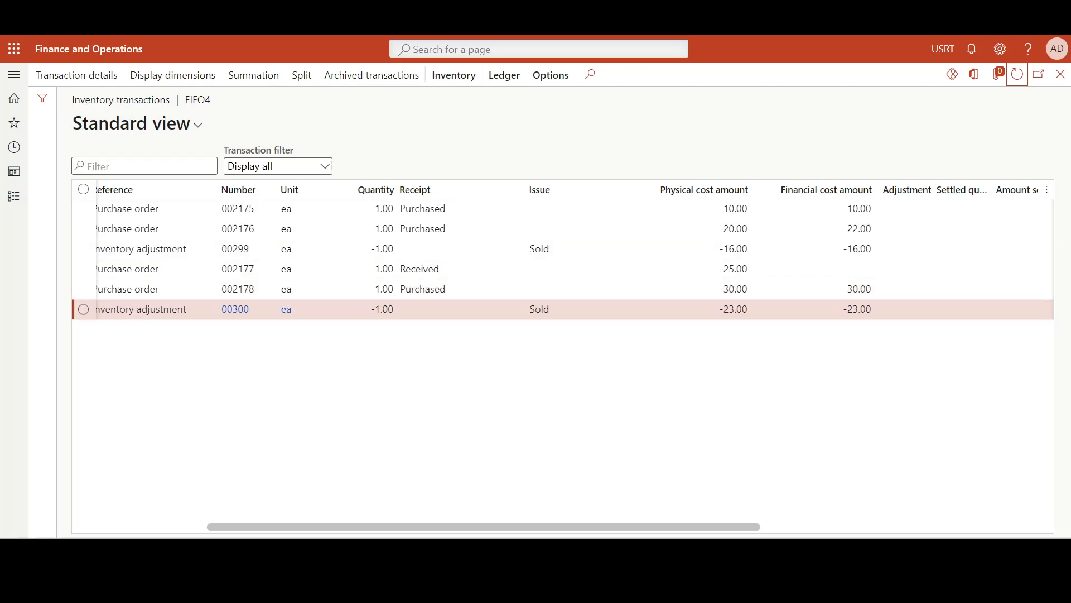
Open the Closing and adjustment page from the periodic tasks of Inventory management
key("ctrl+Tab")
left_click(8, 202)
scroll(119, 315, "down", 4)
left_click(296, 86)
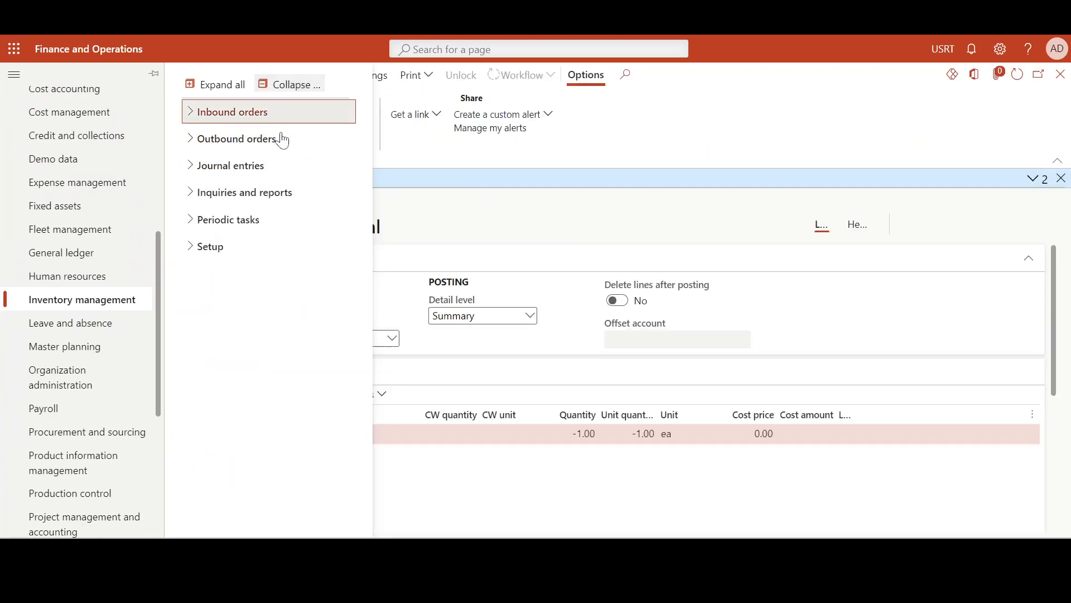
left_click(262, 218)
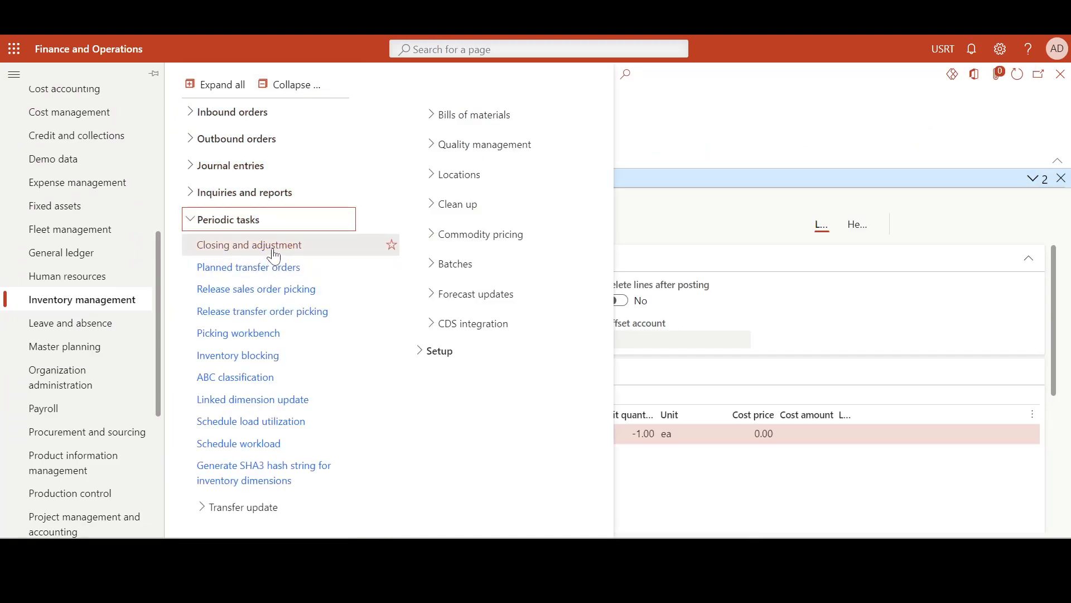
left_click(274, 251)
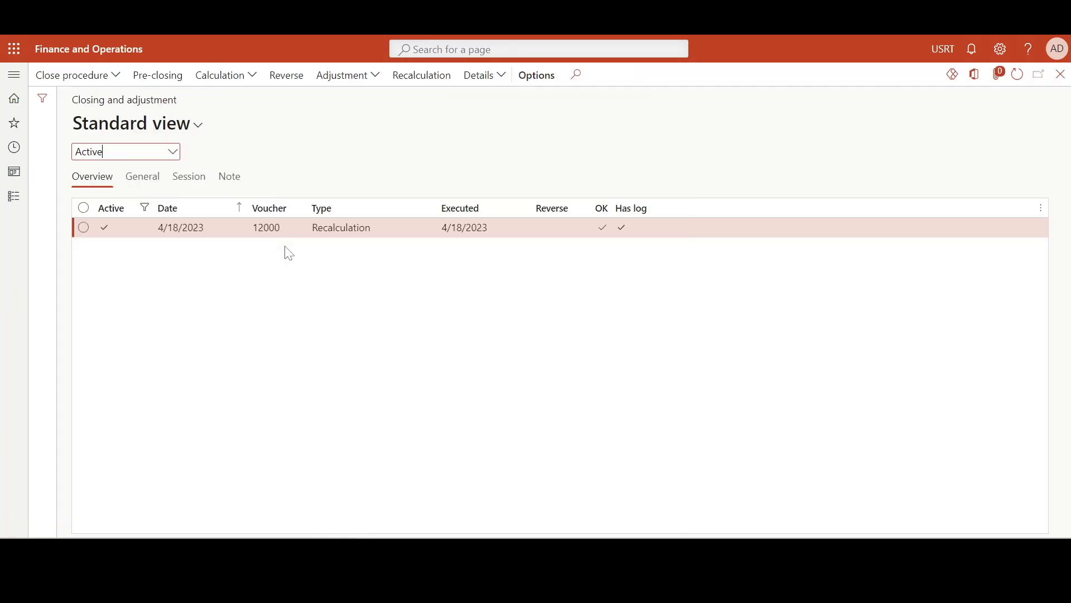
Run an inventory recalculation with the item number criteria set to FIFO4
left_click(431, 91)
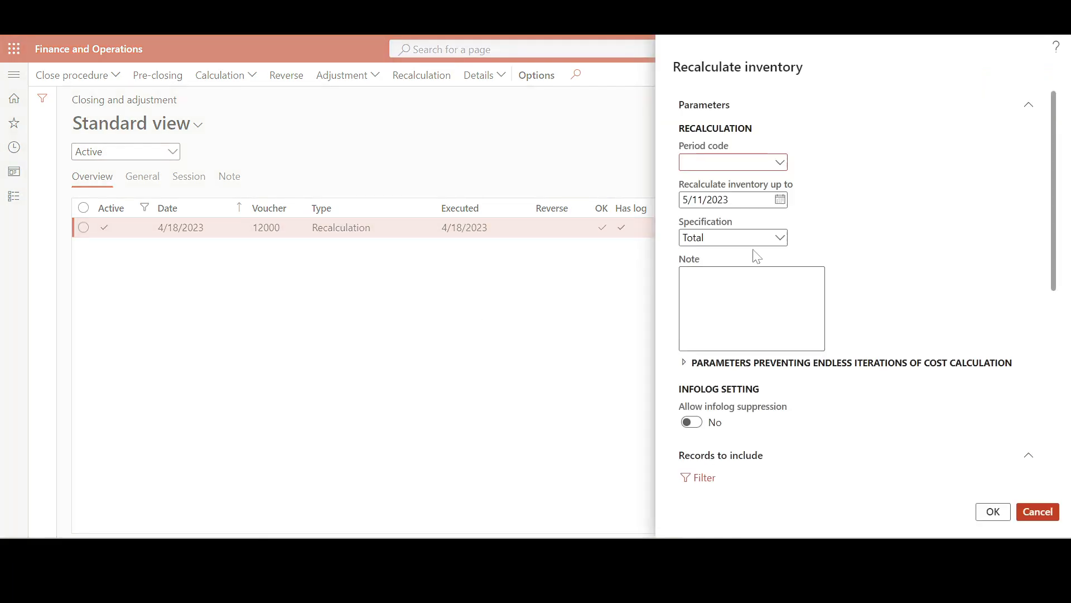
scroll(887, 386, "down", 2)
scroll(879, 192, "up", 2)
scroll(870, 234, "down", 3)
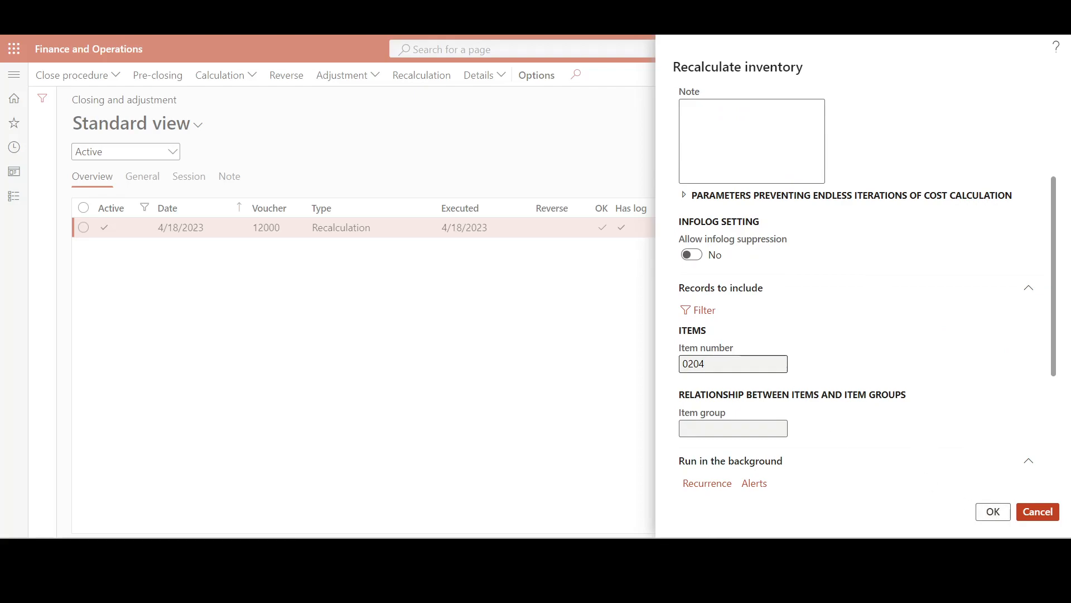
left_click(707, 308)
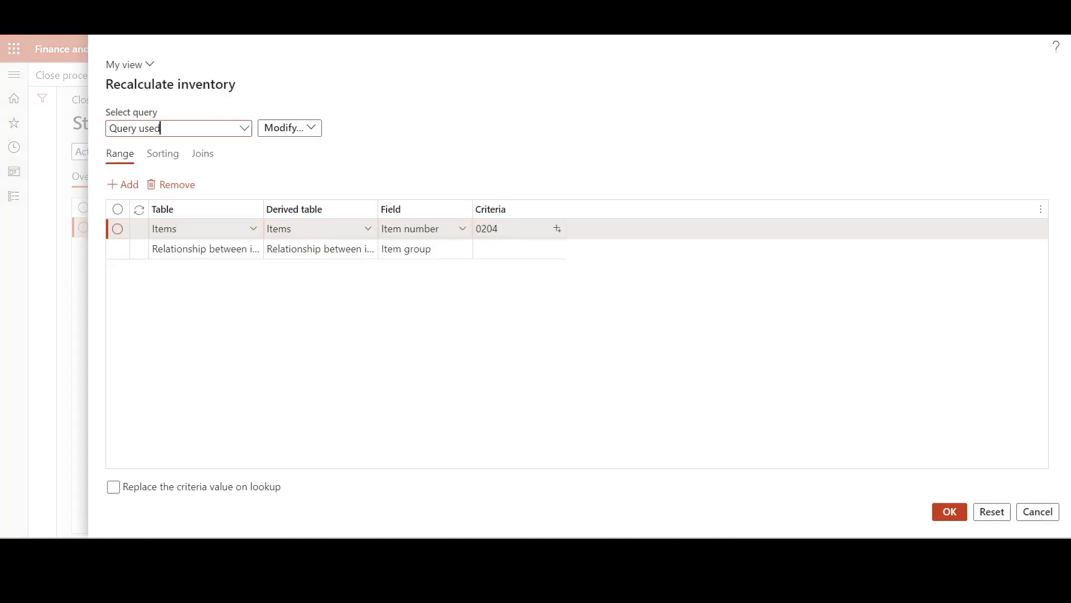
left_click(505, 229)
key("BackSpace")
key("BackSpace")
key("BackSpace")
key("BackSpace")
type("FIFO4")
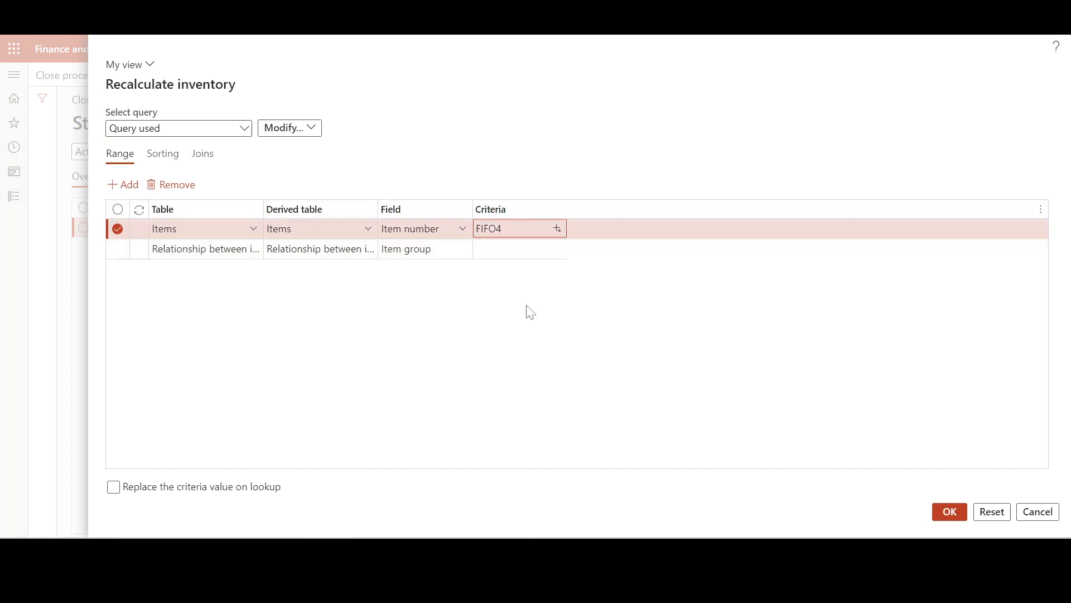
key("Return")
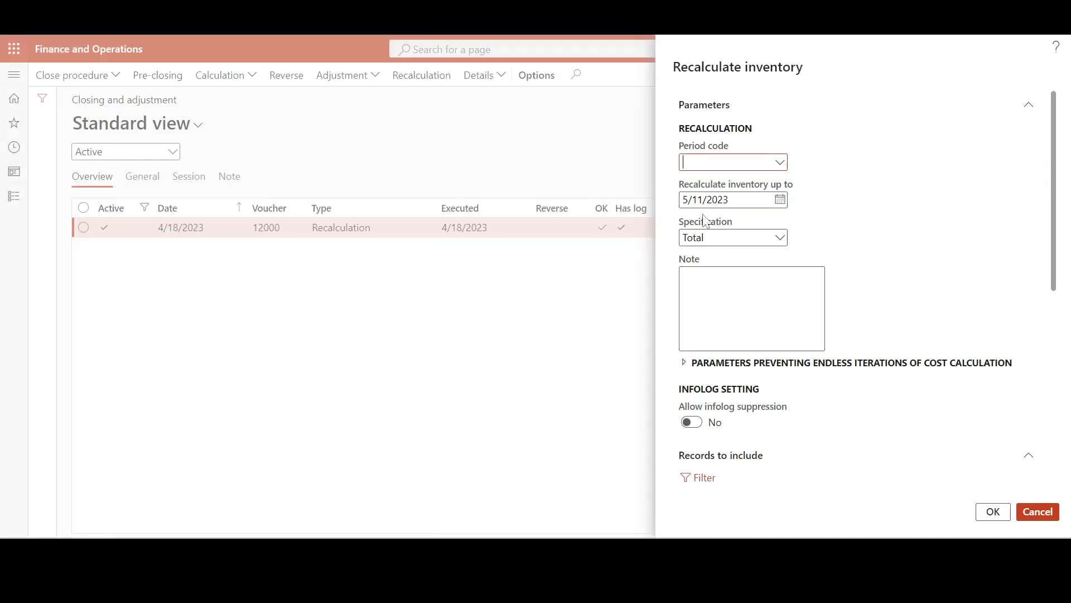
scroll(835, 373, "down", 3)
left_click(993, 512)
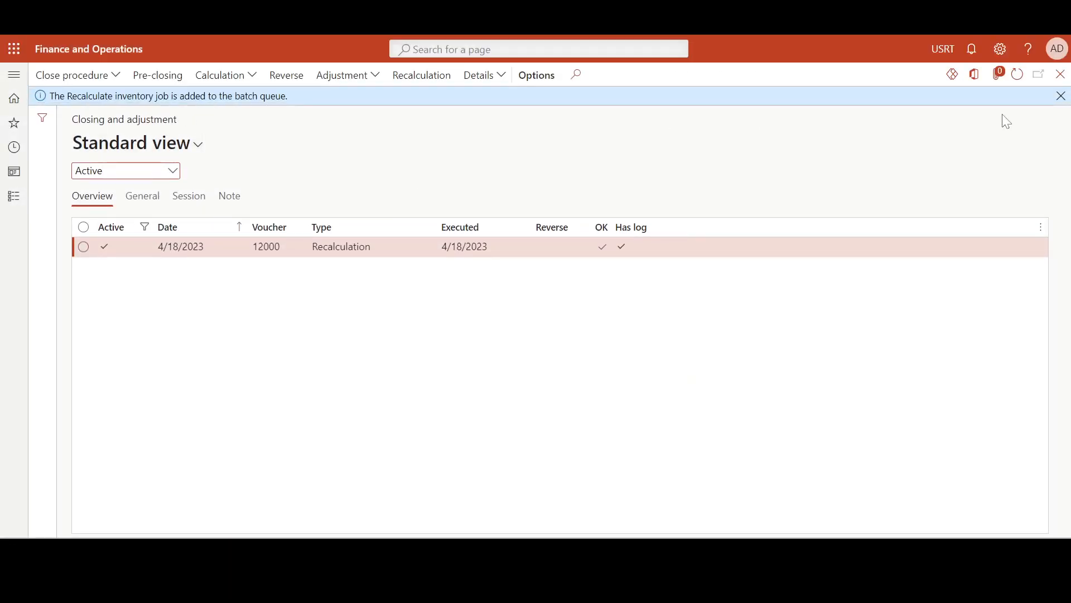
Refresh FIFO4's inventory transactions repeatedly to check for the recalculation adjustments
left_click(1014, 83)
left_click(1017, 85)
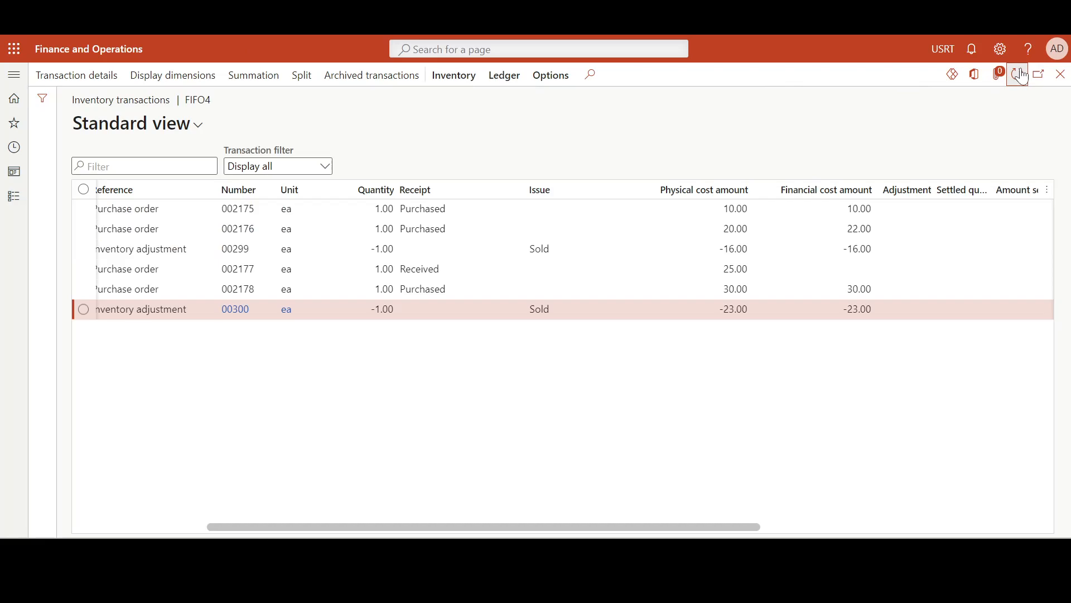
left_click(1024, 75)
left_click(1009, 82)
left_click(1013, 80)
left_click(1013, 80)
left_click(1017, 85)
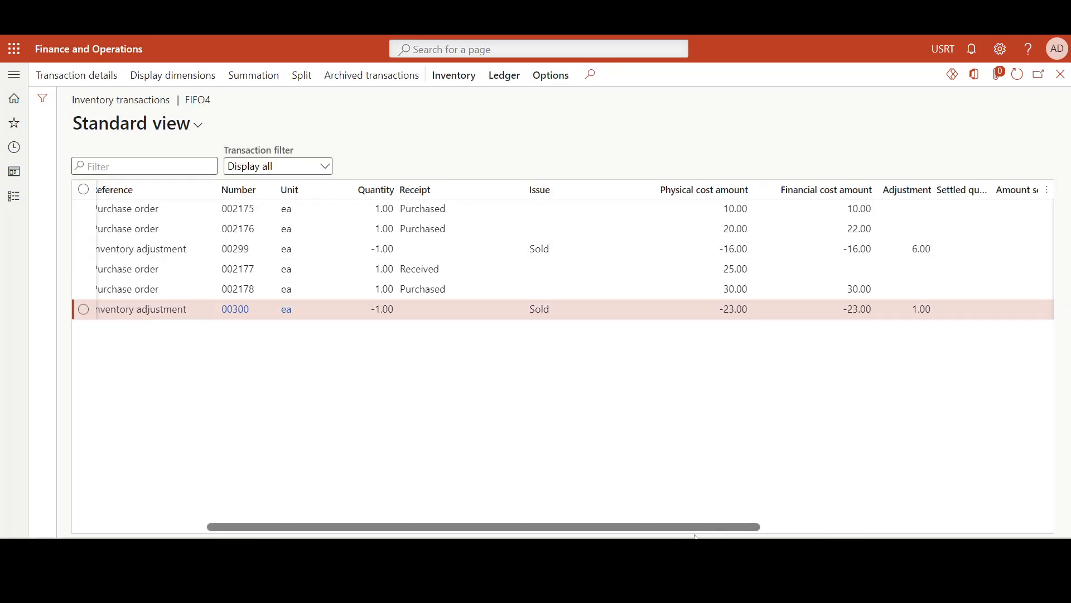
Widen the Adjustment column in FIFO4's inventory transactions and examine the adjustments on the two issues
left_click_drag(698, 527, 757, 529)
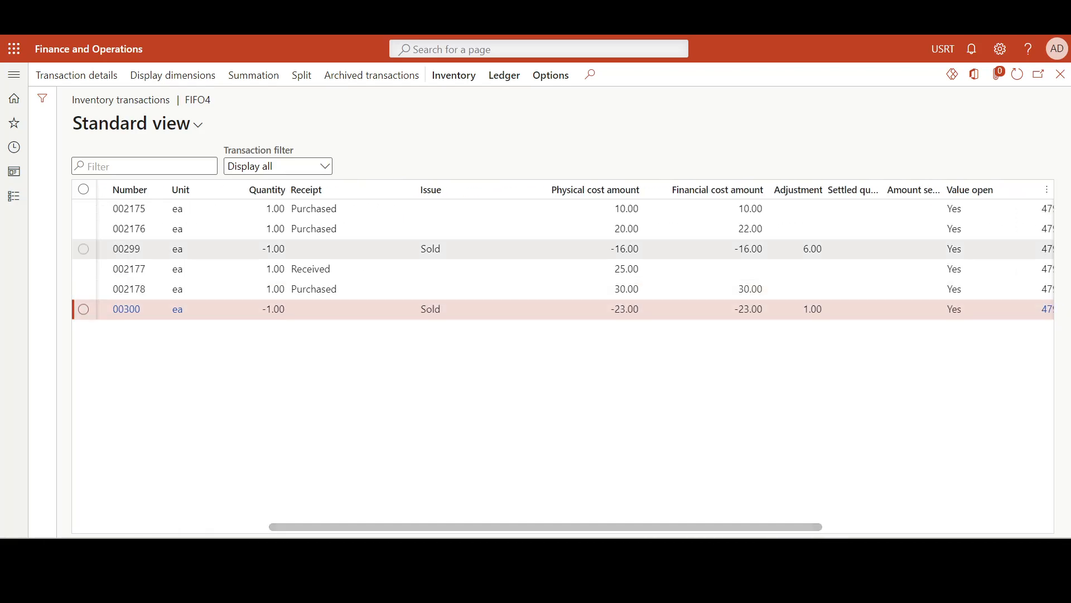
left_click_drag(825, 191, 866, 196)
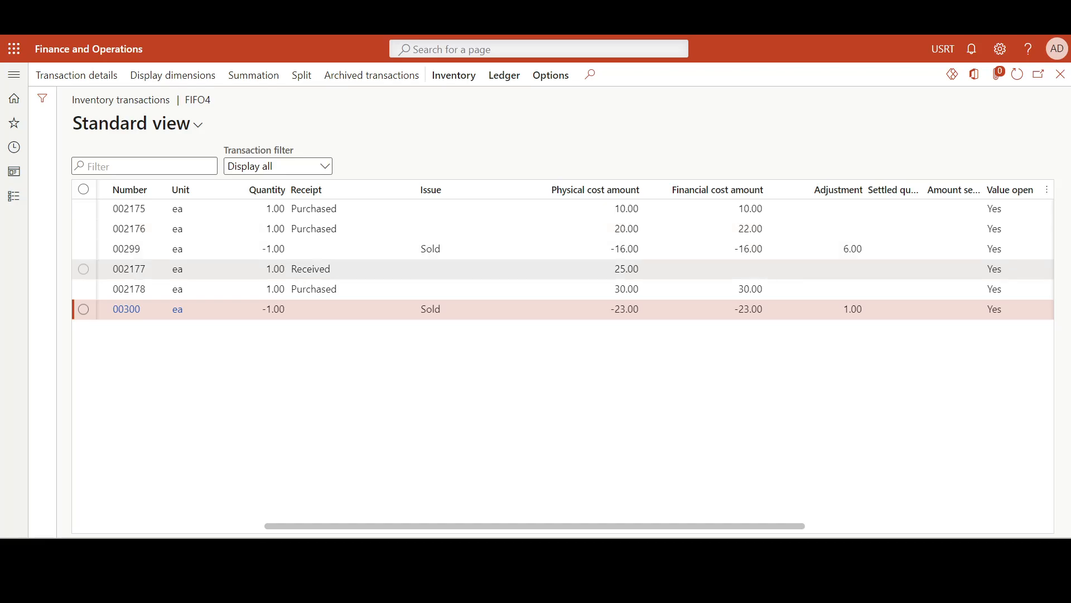
left_click(842, 317)
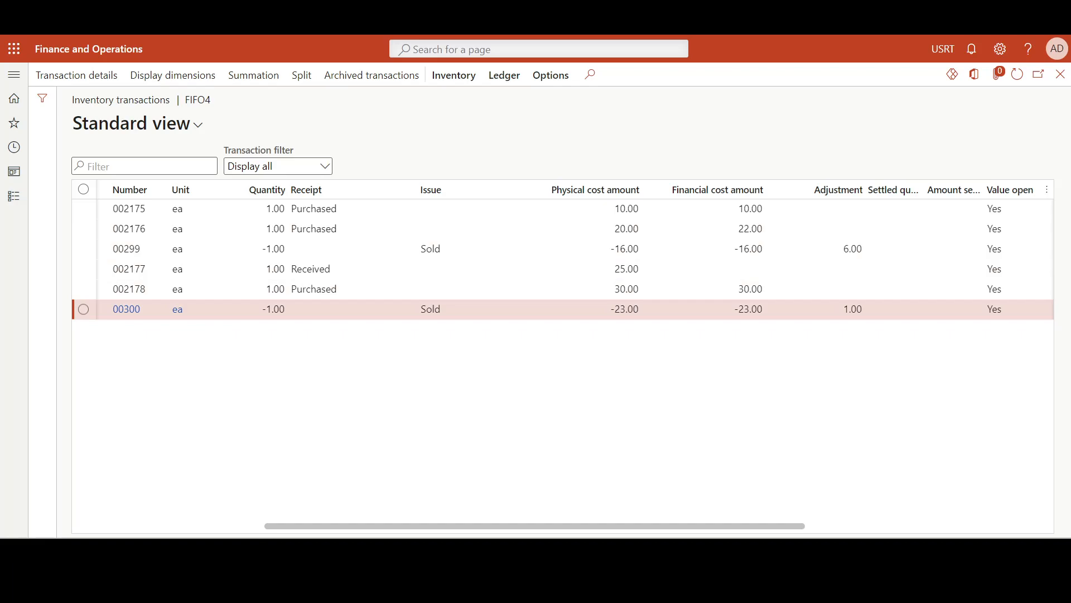